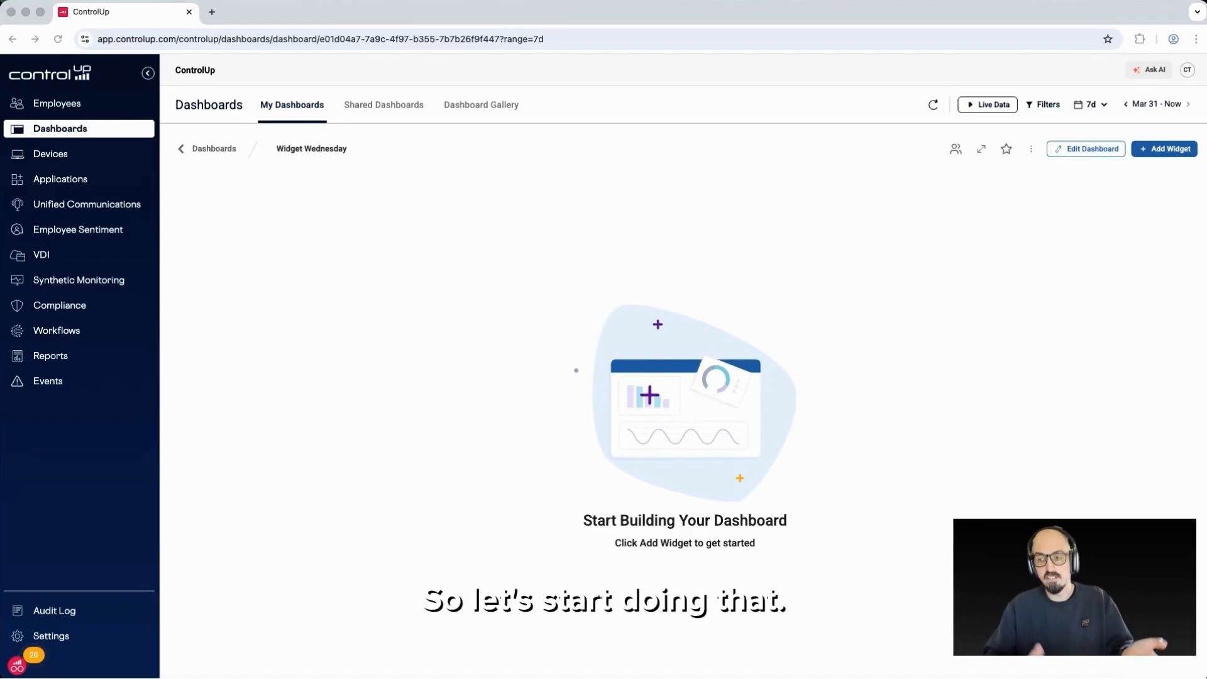
Add a new dashboard widget using the ControlUp For VDI provider and the session data source
left_click(1173, 146)
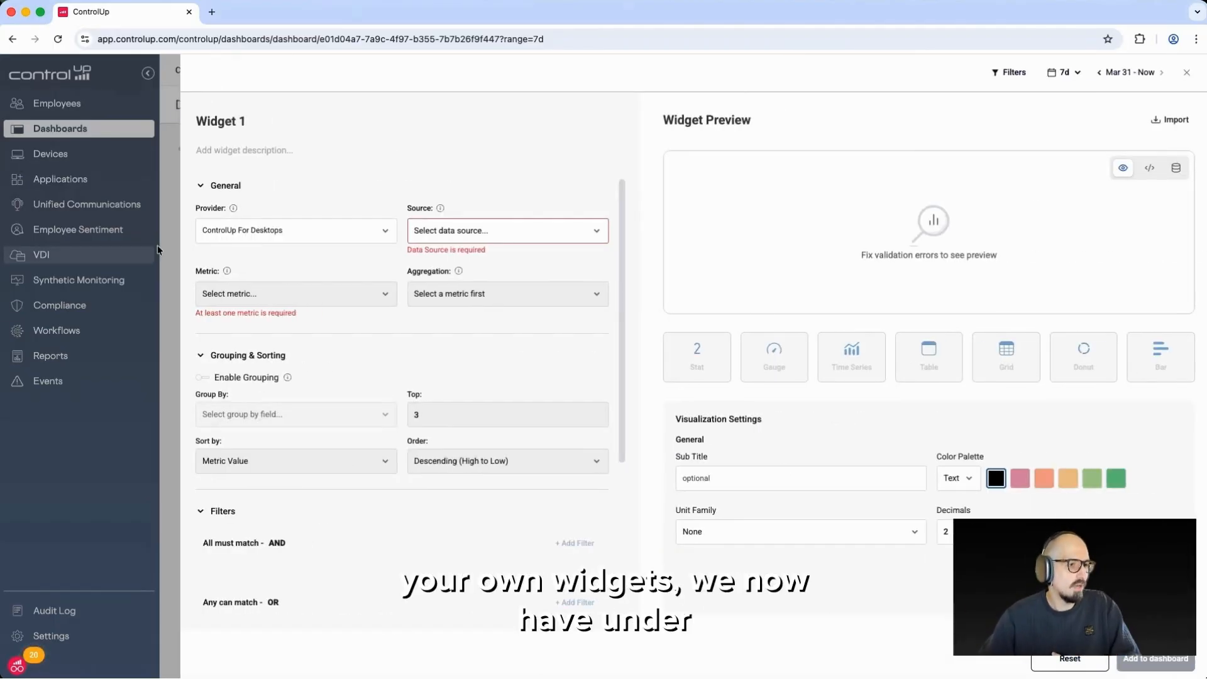
left_click(270, 230)
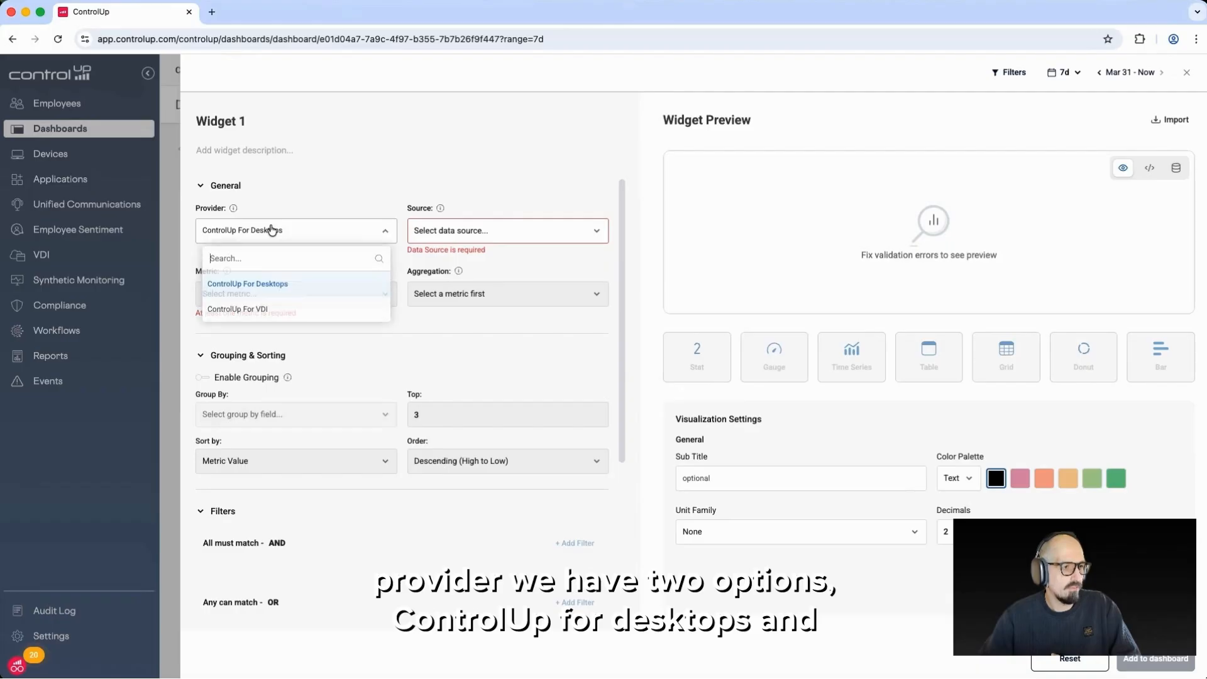
left_click(303, 310)
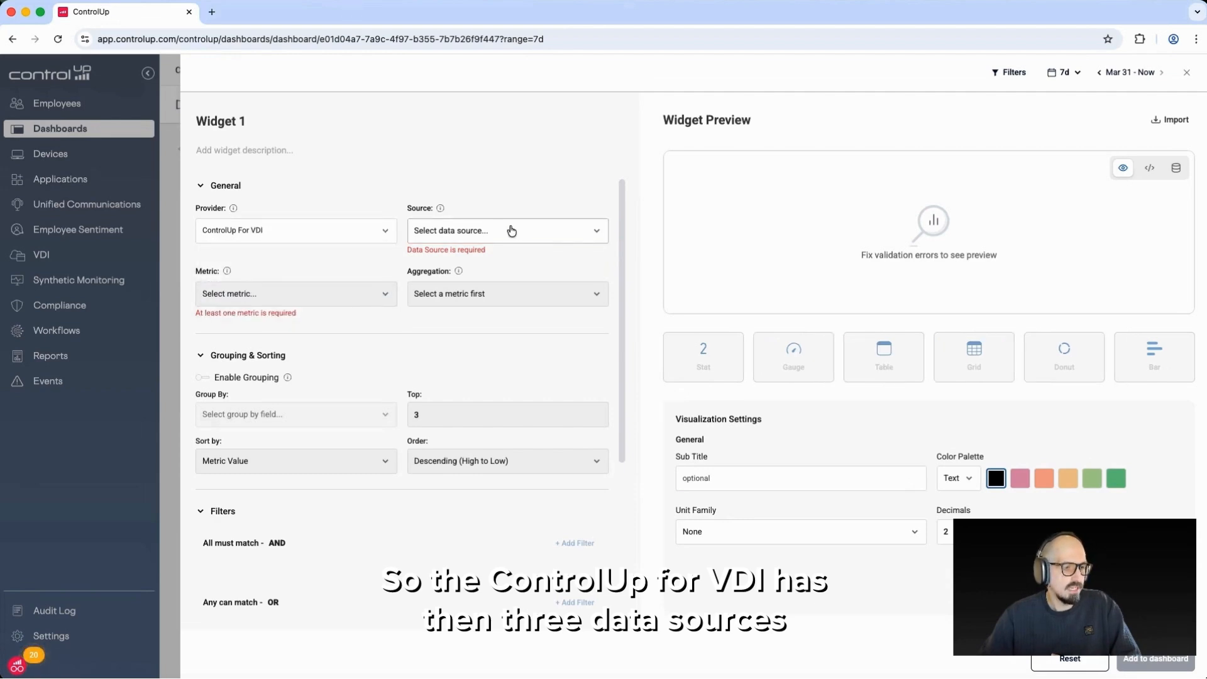
left_click(510, 230)
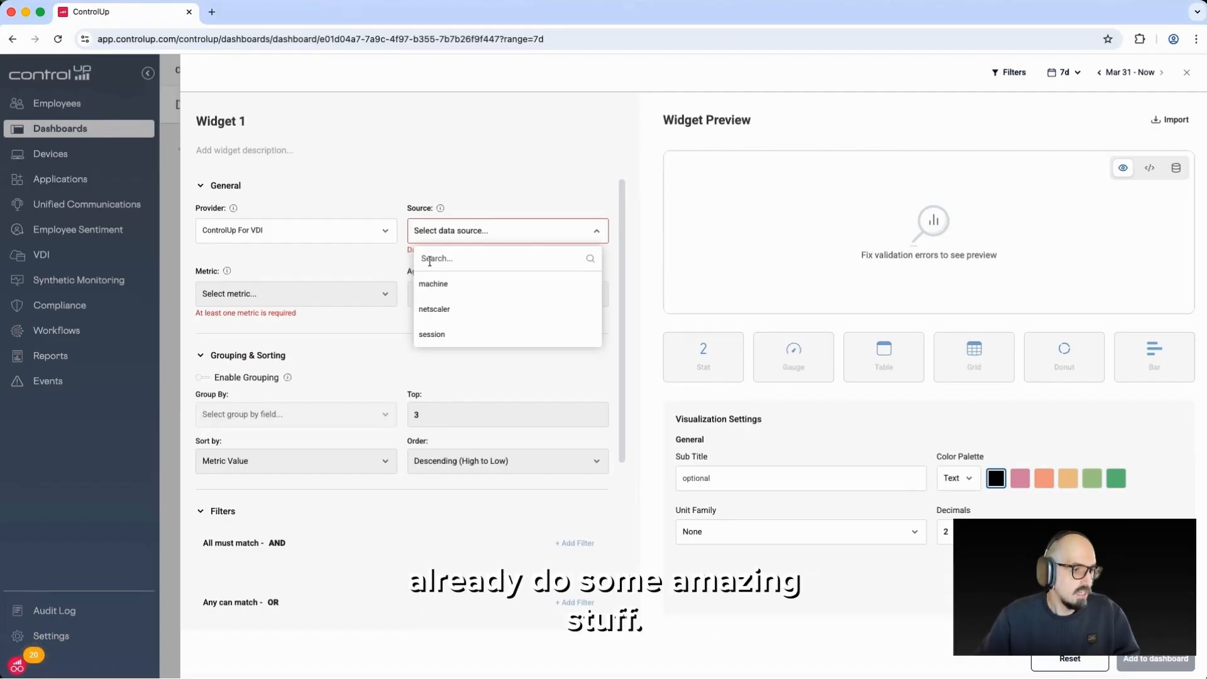
left_click(468, 335)
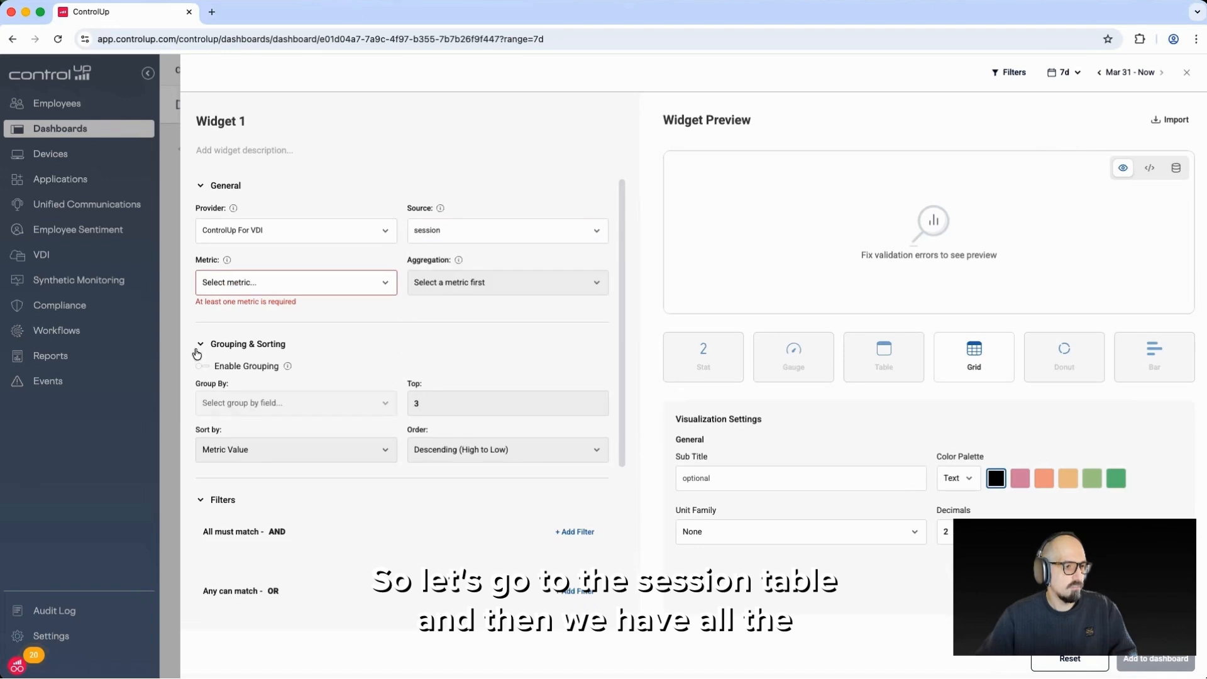
Set the widget's metric to logon_duration
left_click(293, 283)
scroll(345, 356, "down", 10)
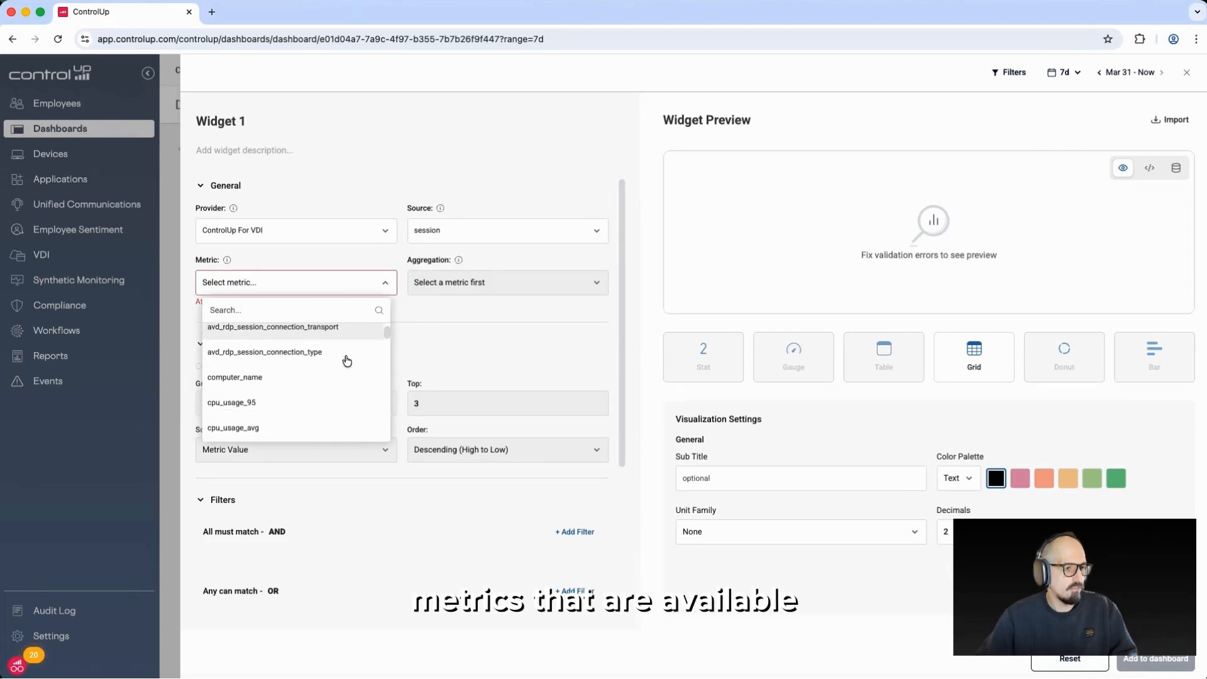
scroll(345, 361, "down", 5)
scroll(342, 365, "up", 15)
scroll(341, 365, "up", 5)
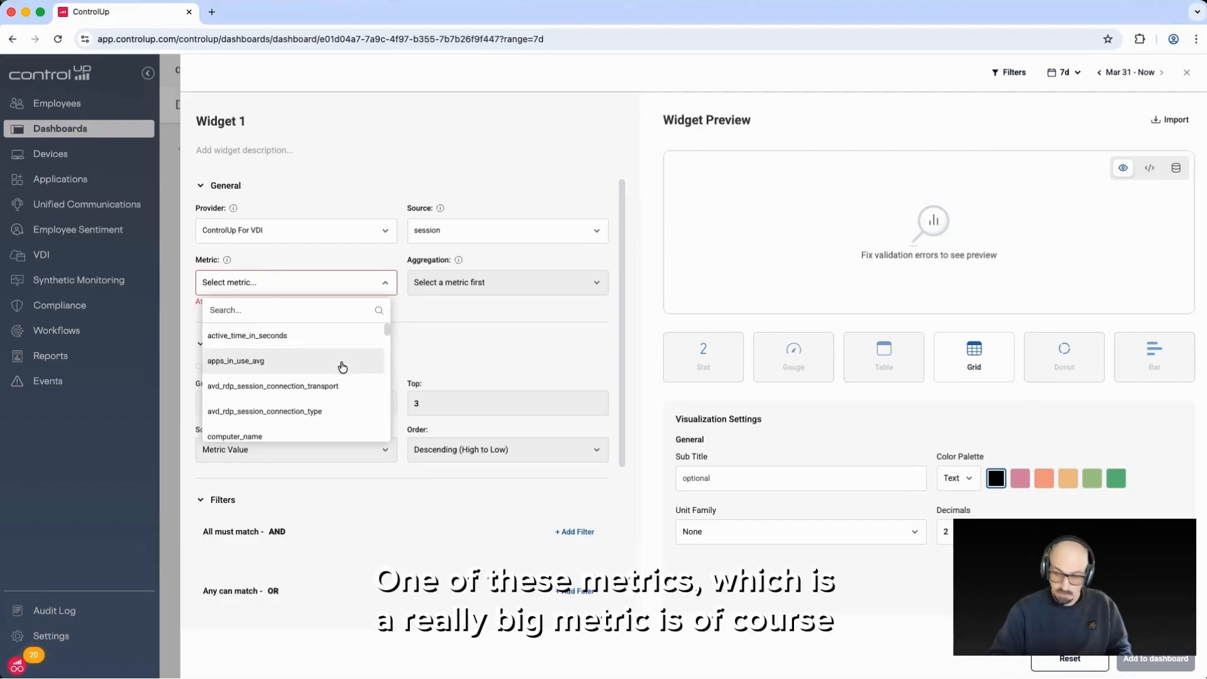
type("logon")
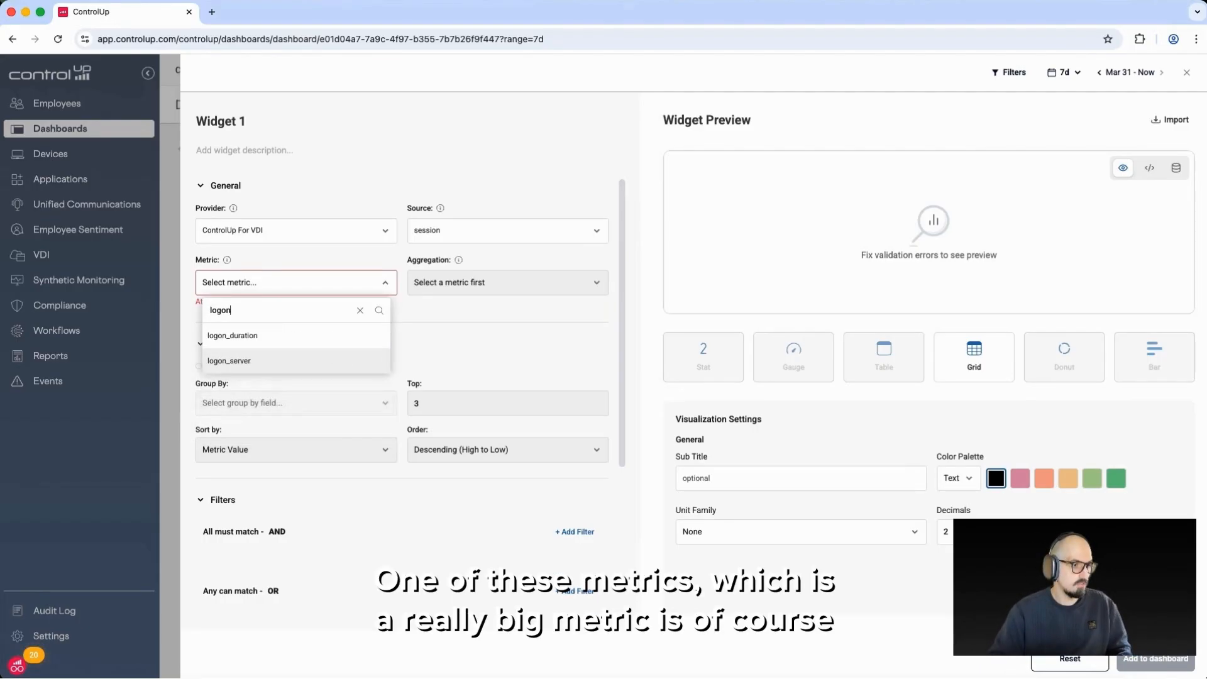
left_click(339, 342)
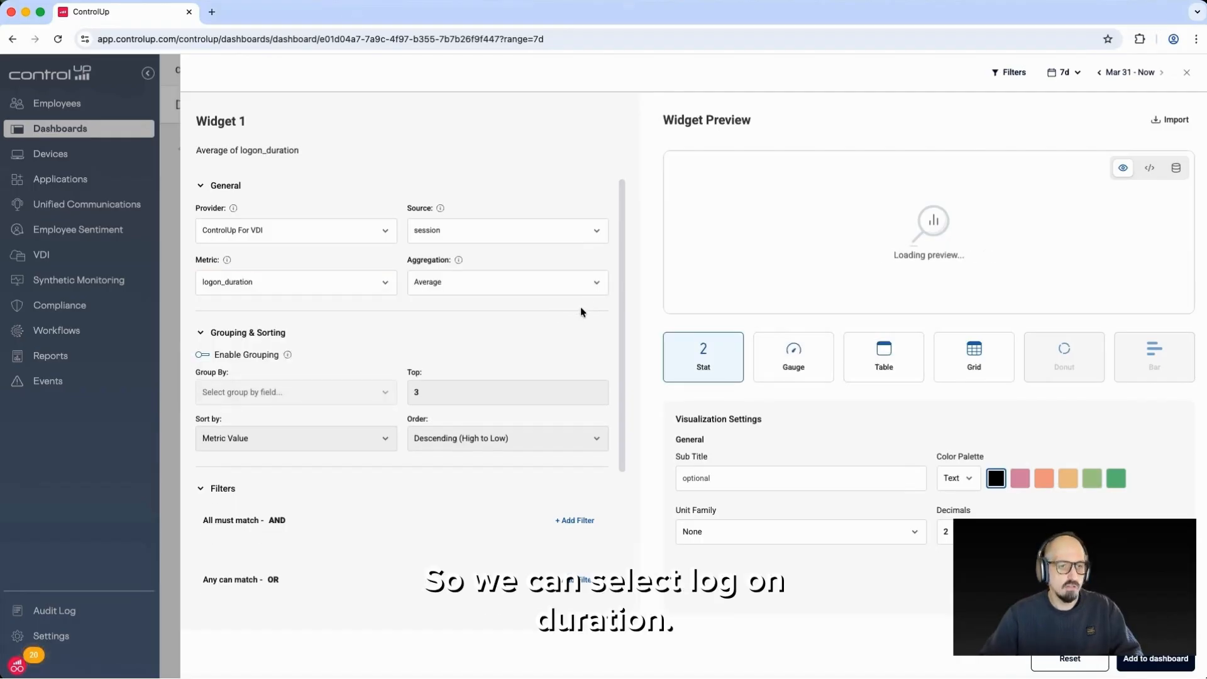
Try the Lowest Value and Highest Value aggregations for the logon duration, returning to Average
left_click(473, 290)
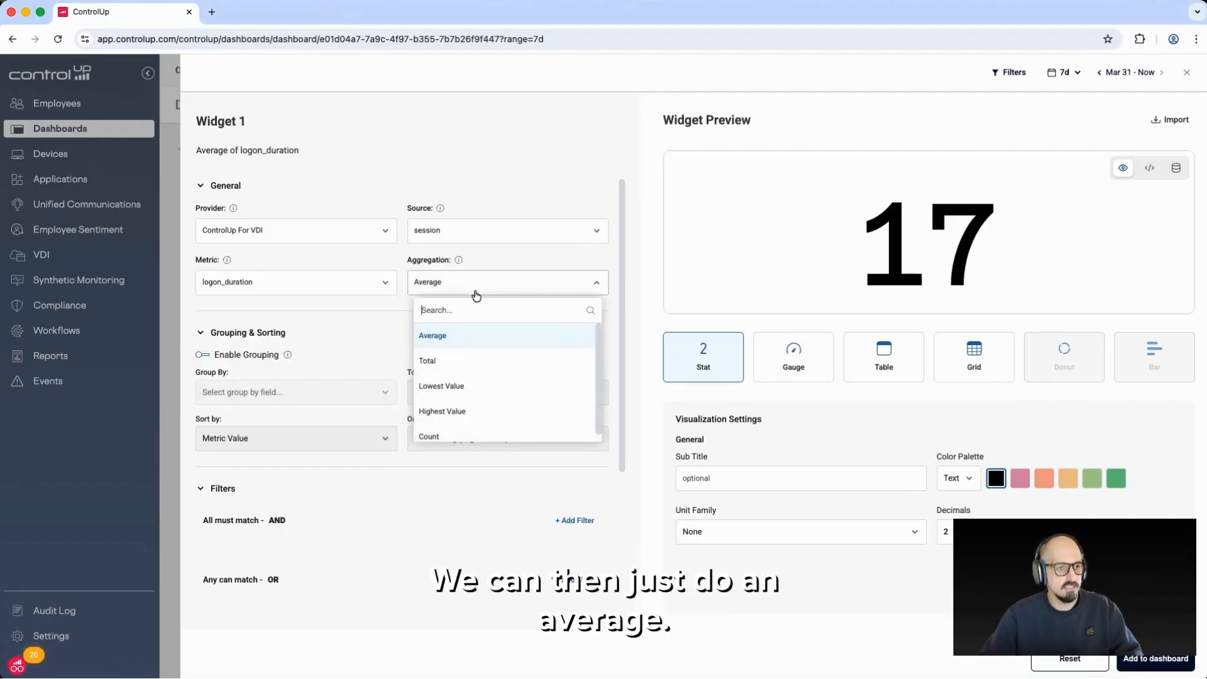
left_click(469, 385)
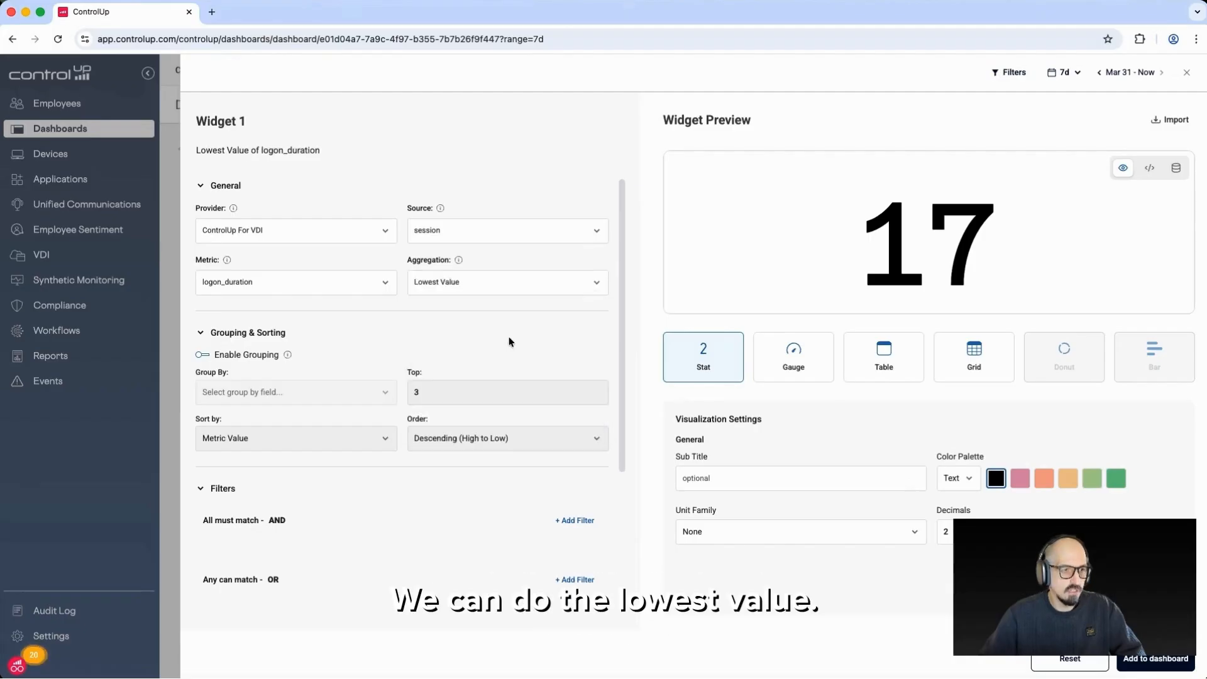
left_click(535, 290)
left_click(506, 412)
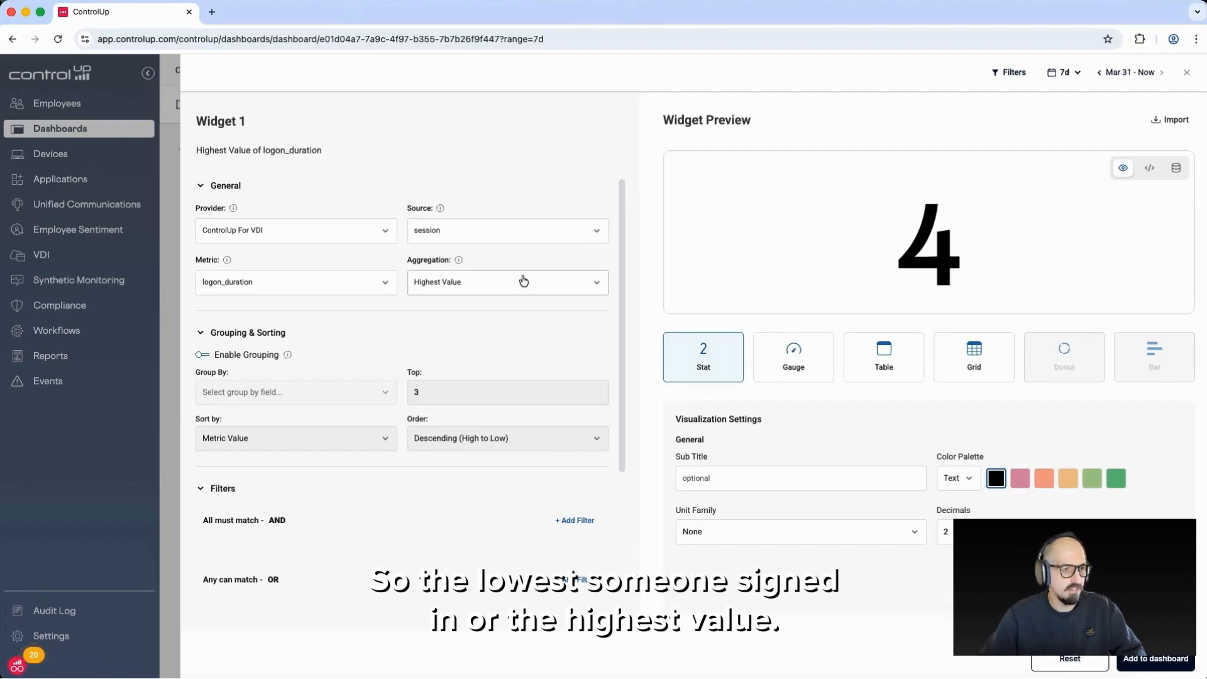
left_click(523, 283)
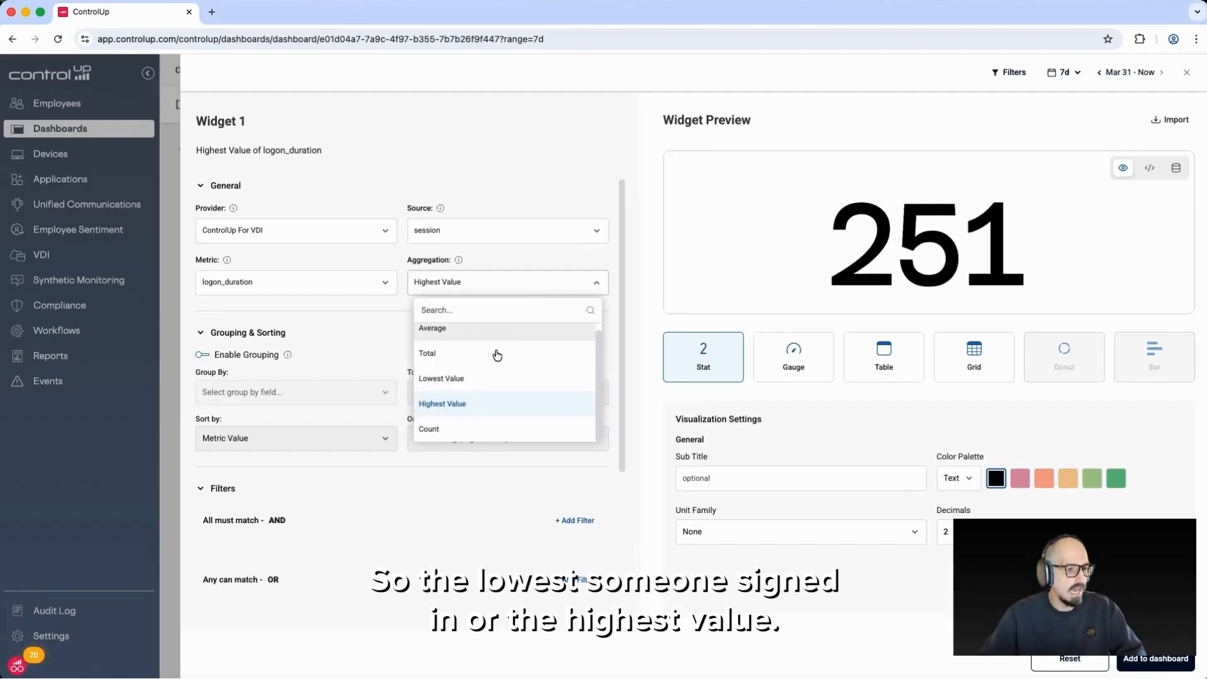
left_click(459, 334)
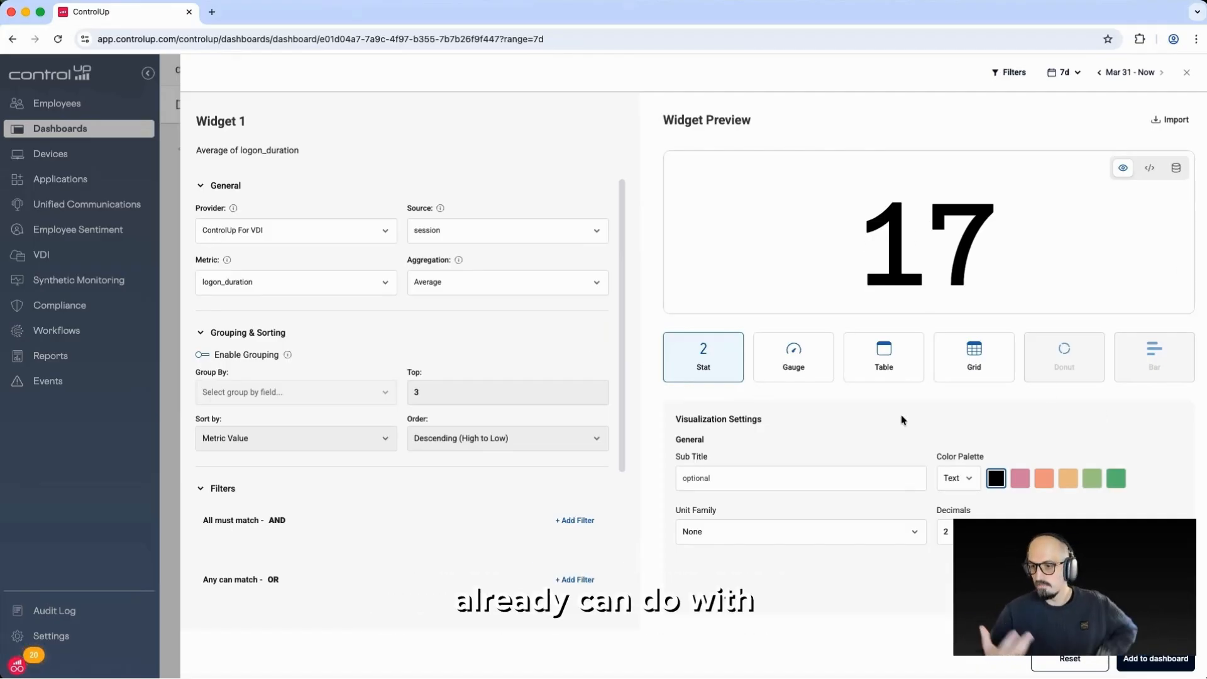
Set the widget's unit family to Time with Seconds as the base unit
left_click(791, 534)
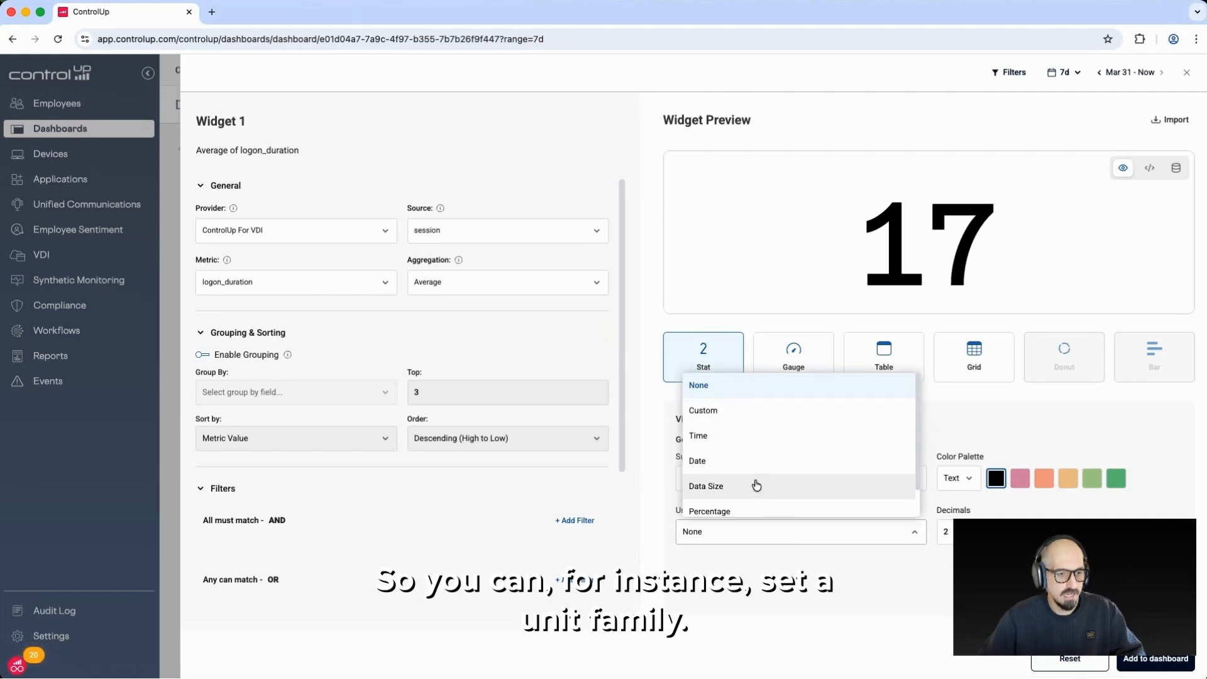
left_click(746, 435)
left_click(1061, 532)
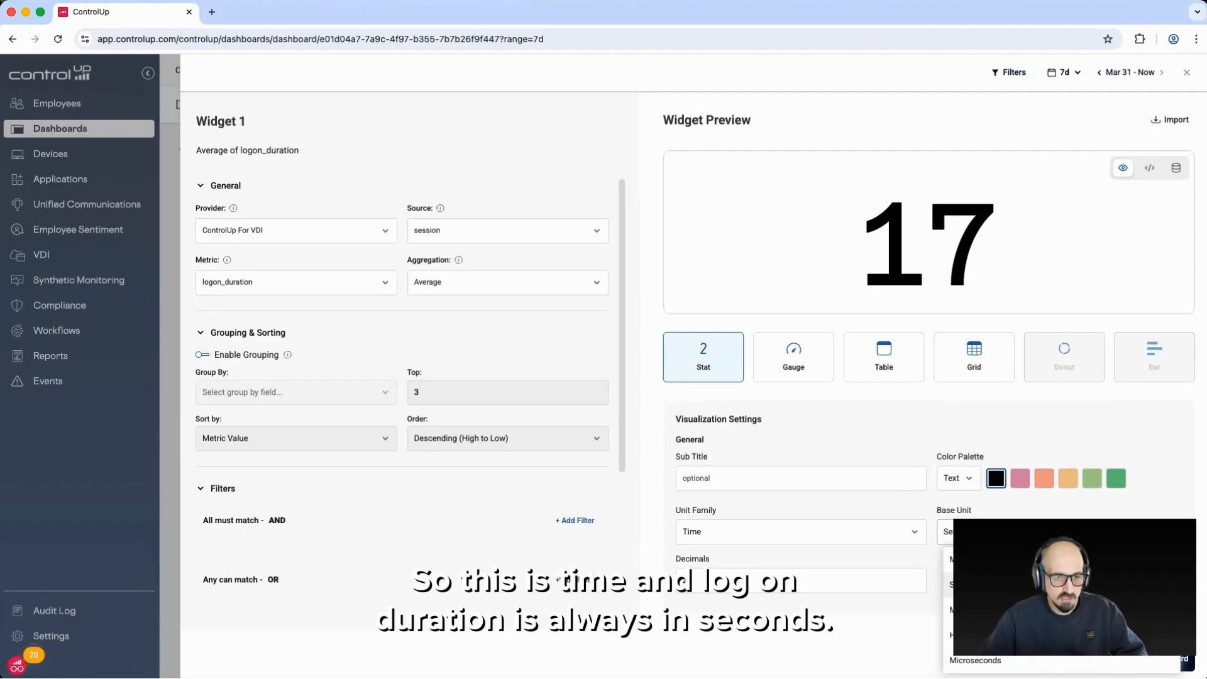
left_click(962, 585)
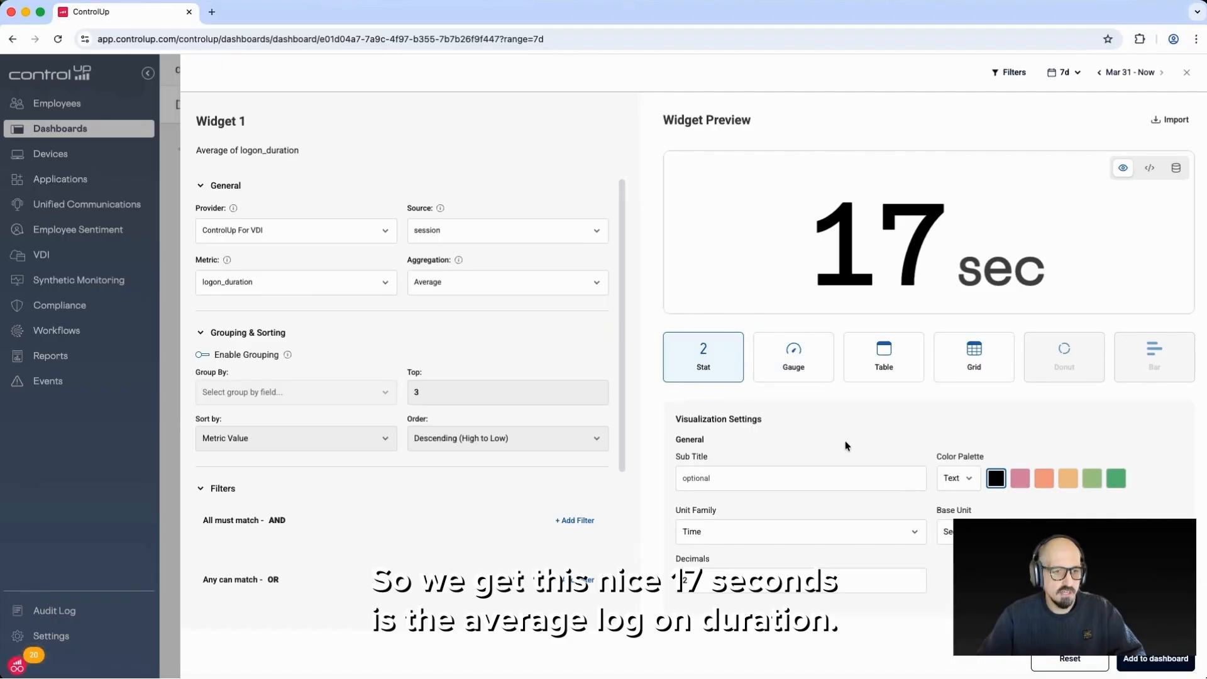
Preview the average logon duration as a Gauge and return to the Stat visualization
left_click(794, 357)
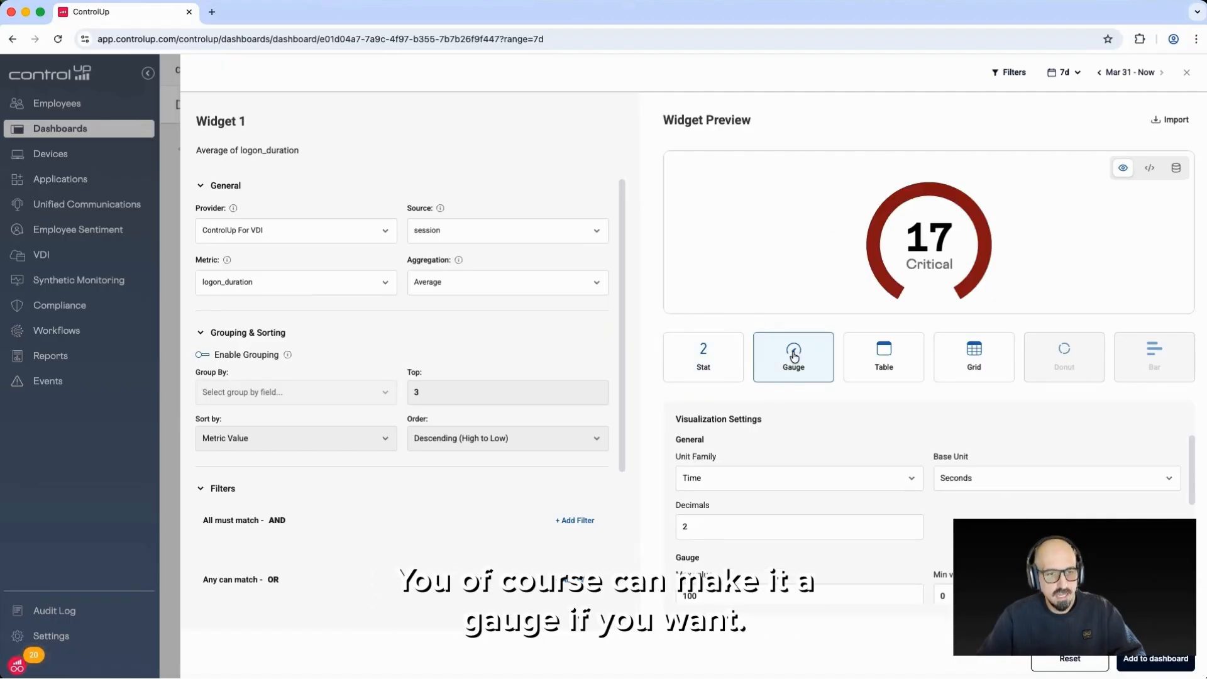
left_click(723, 363)
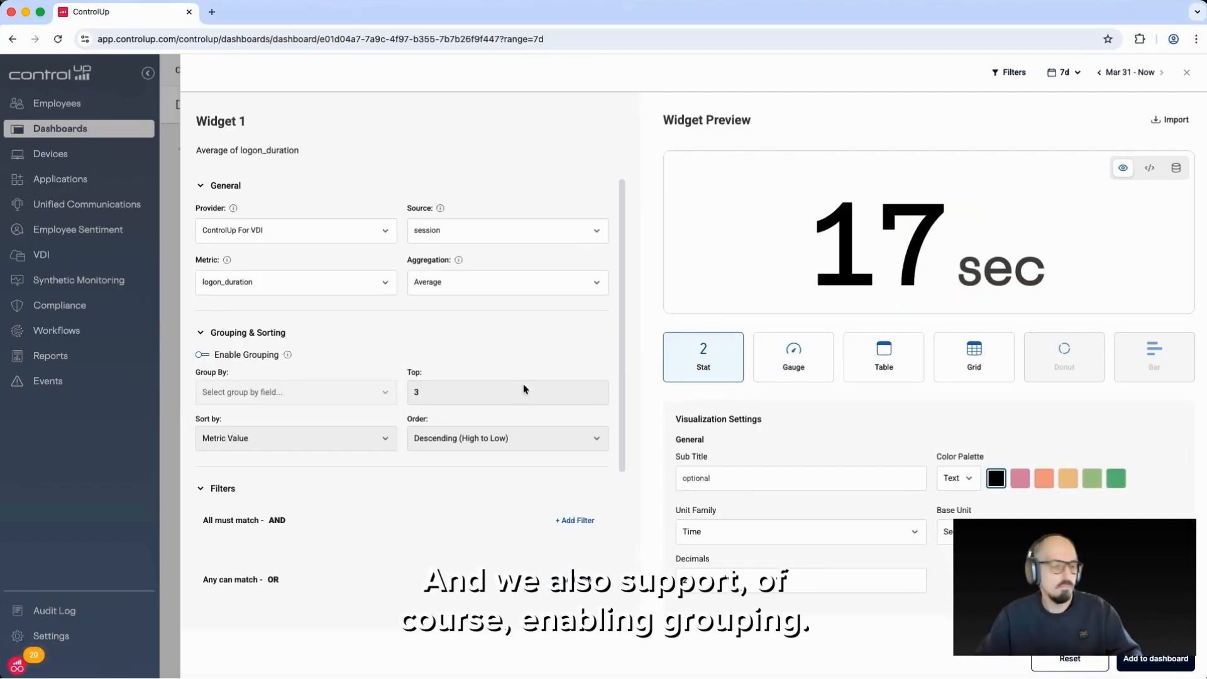
Enable grouping for the widget and group the logon durations by user_account
left_click(204, 355)
left_click(283, 391)
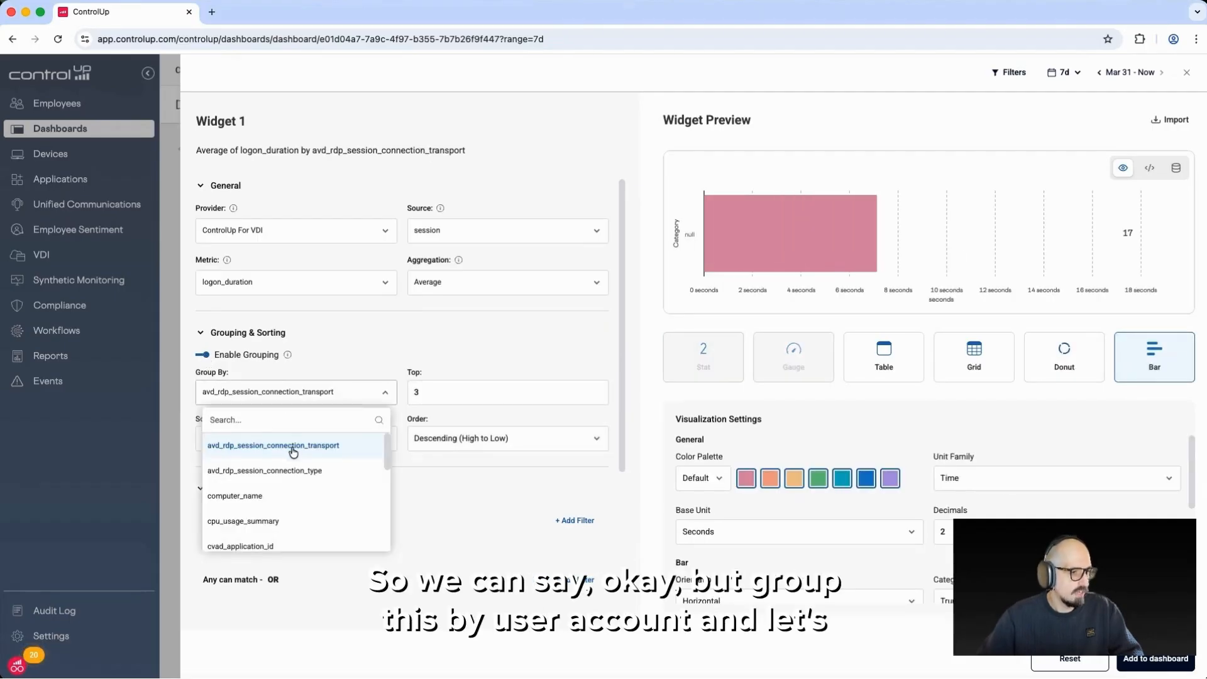
type("use")
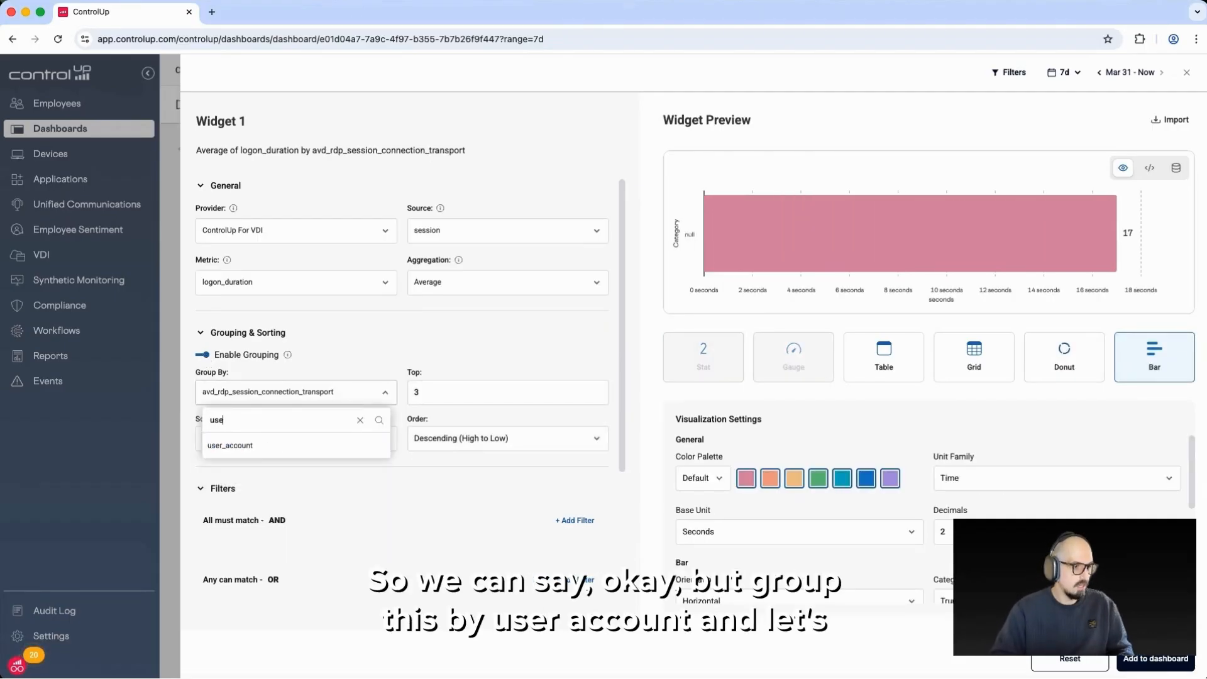
left_click(280, 445)
Limit the grouped results to the top 50
left_click(472, 391)
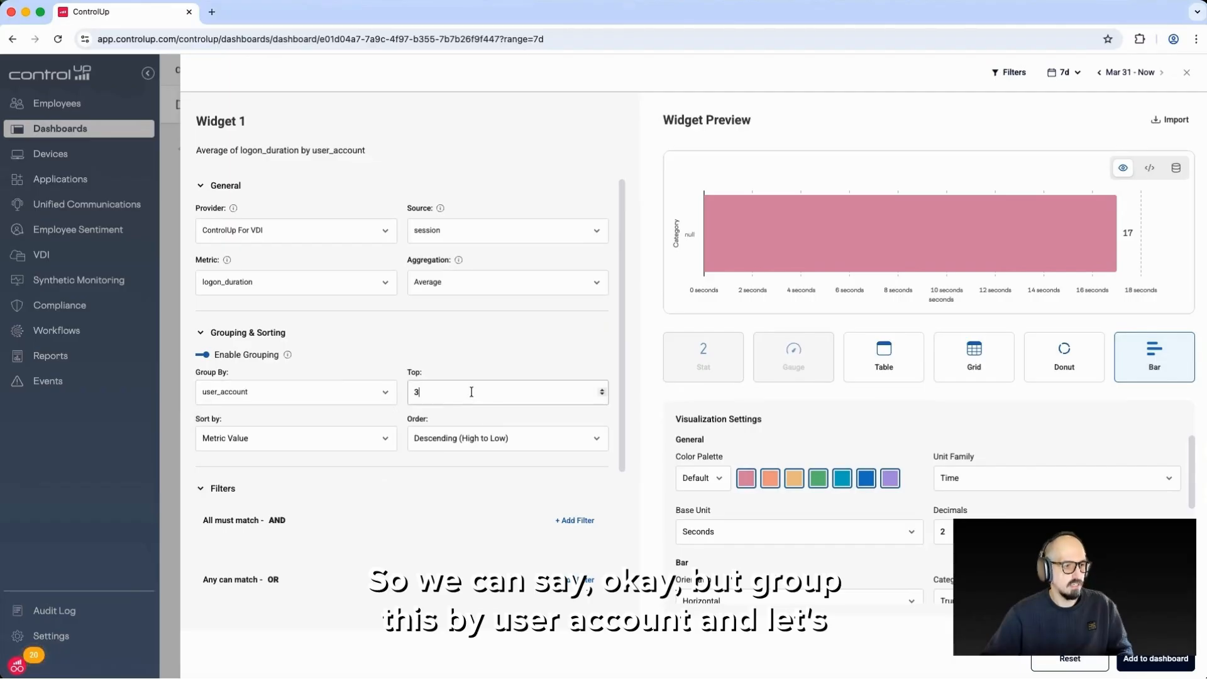
key("BackSpace")
type("0")
key("BackSpace")
type("50")
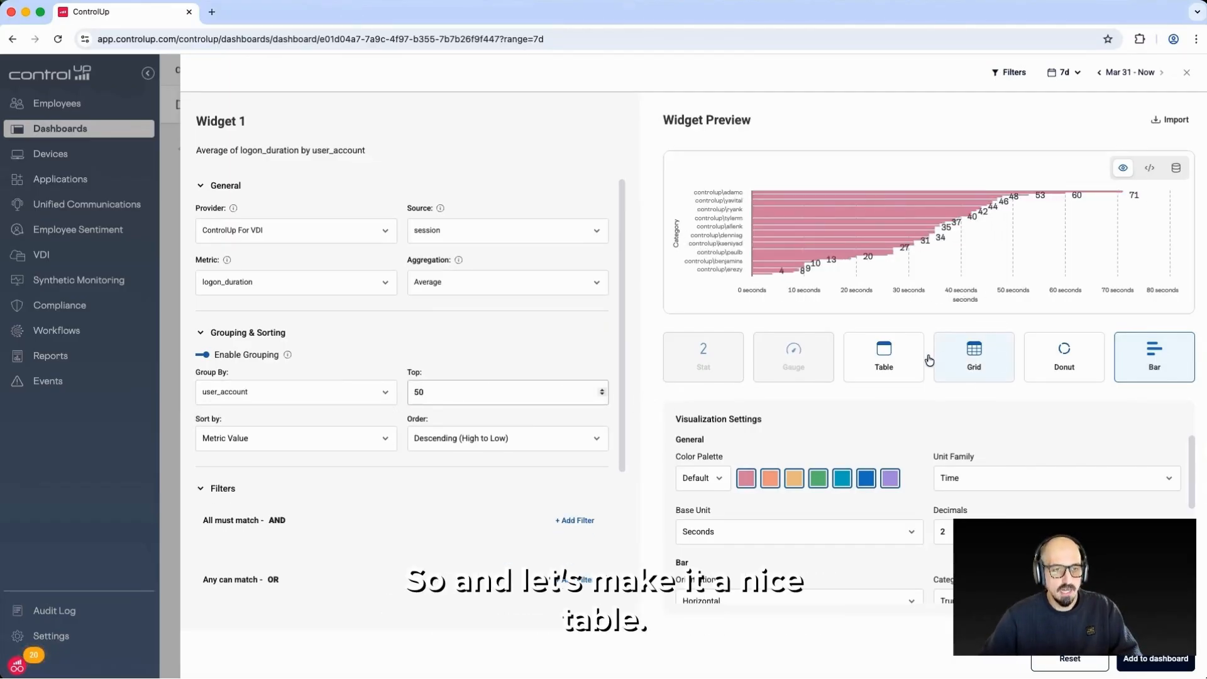
Switch the visualization to Table and review the logon durations per user account
left_click(900, 361)
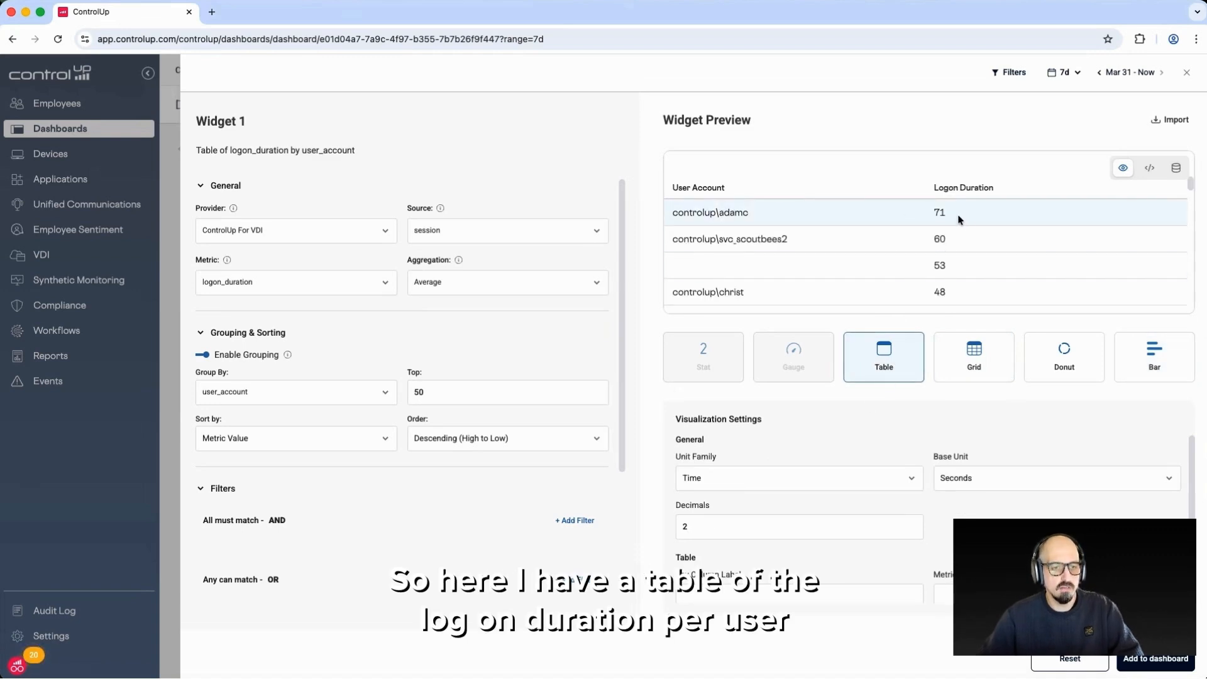
scroll(941, 224, "down", 3)
scroll(941, 224, "down", 10)
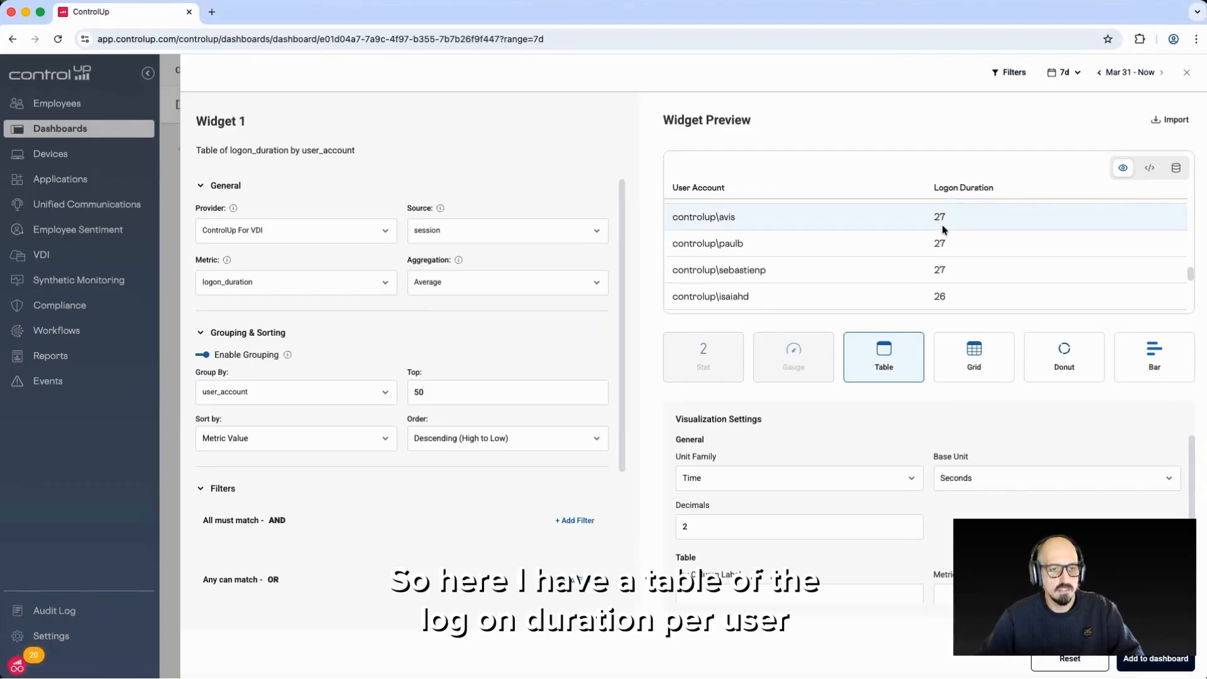
scroll(926, 238, "up", 15)
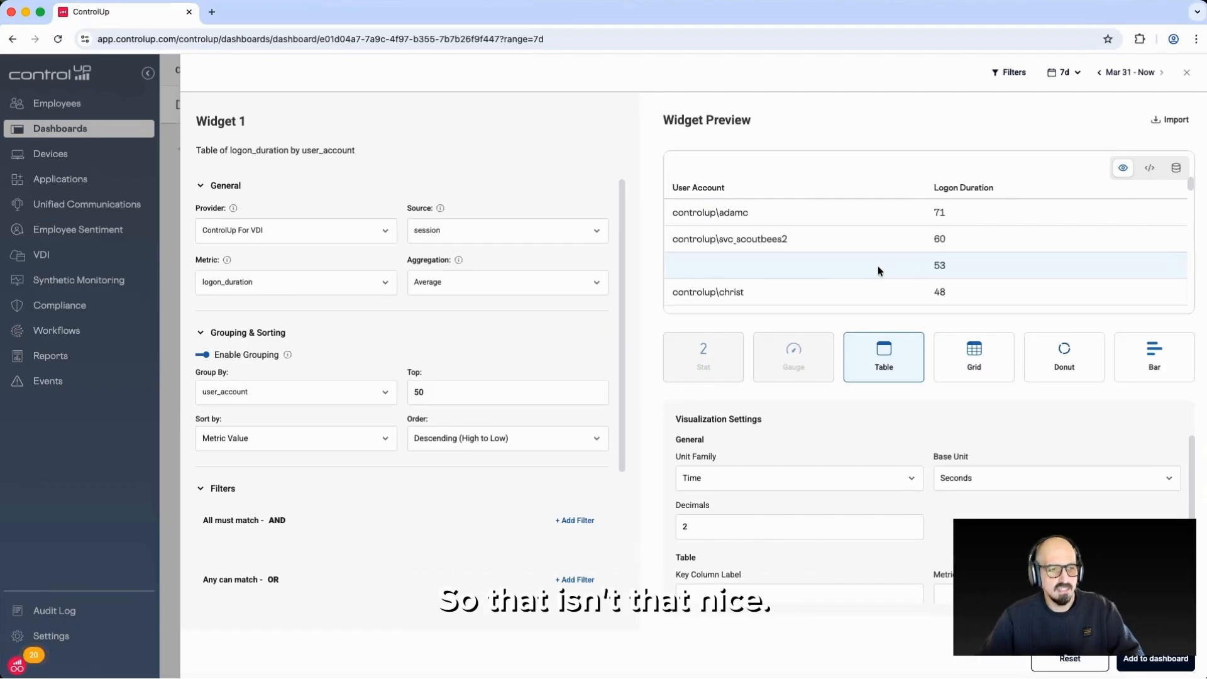
Add an Exact filter on user_account with a blank value and change it to a NOT condition to exclude empty accounts
scroll(492, 503, "down", 3)
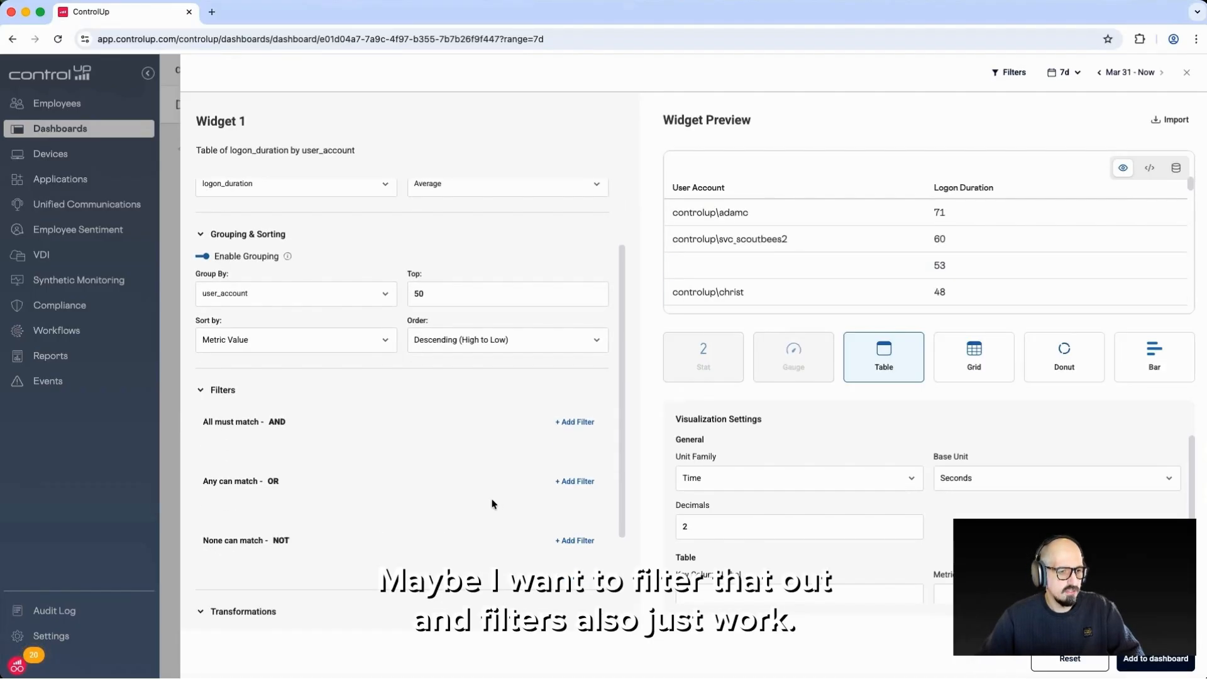
left_click(575, 422)
scroll(354, 473, "down", 1)
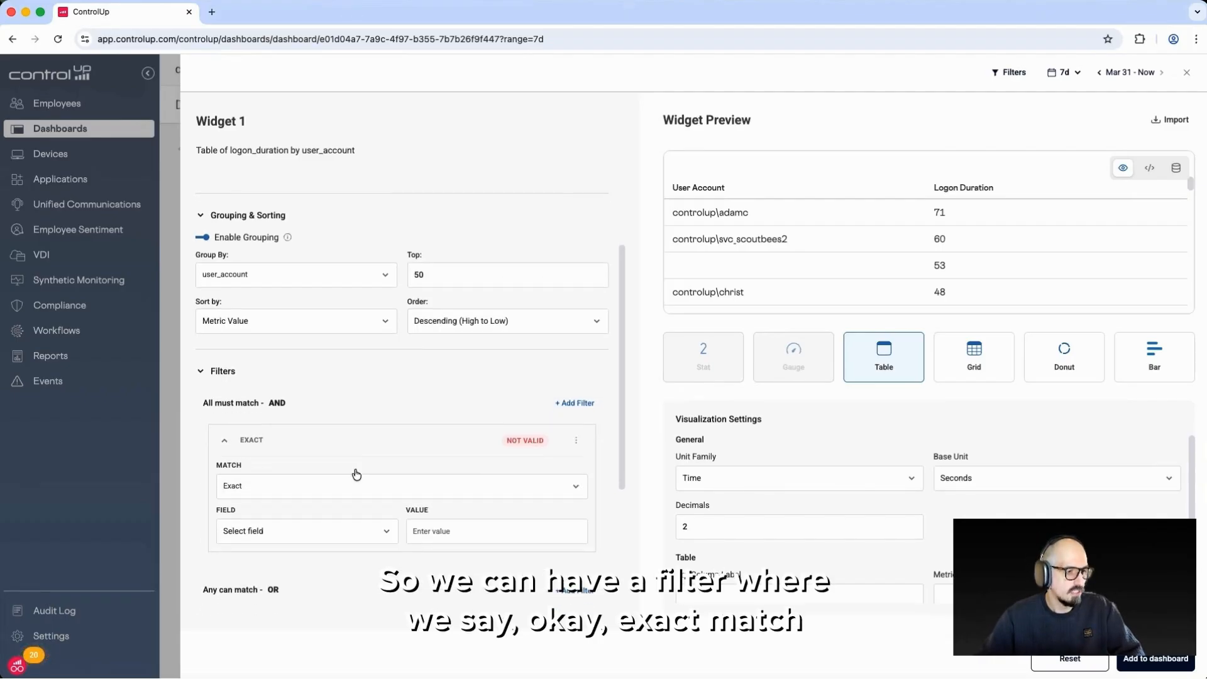
scroll(354, 473, "down", 3)
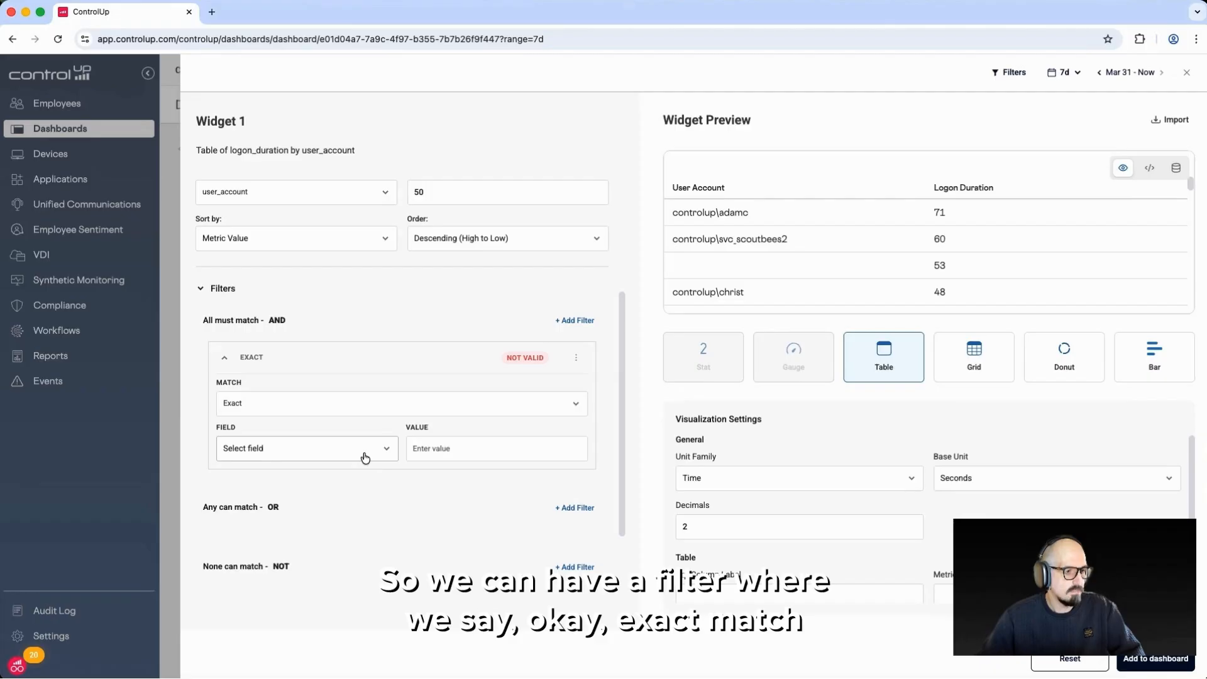
left_click(364, 457)
type("user")
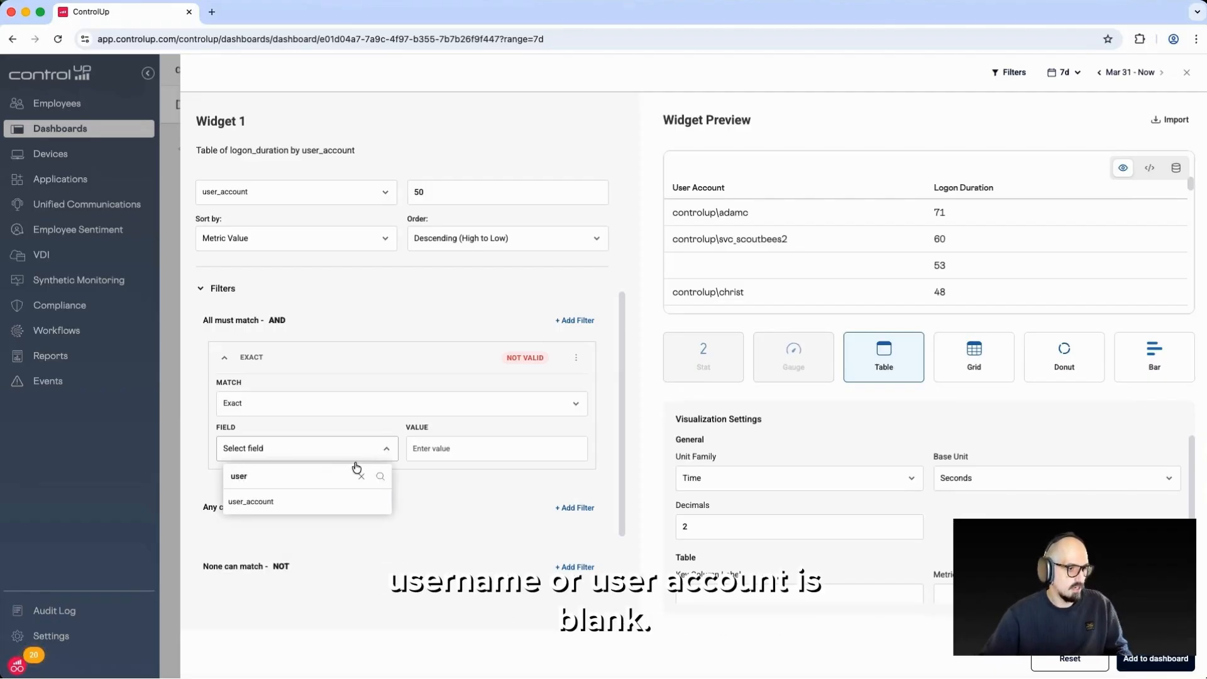
left_click(318, 501)
left_click(505, 451)
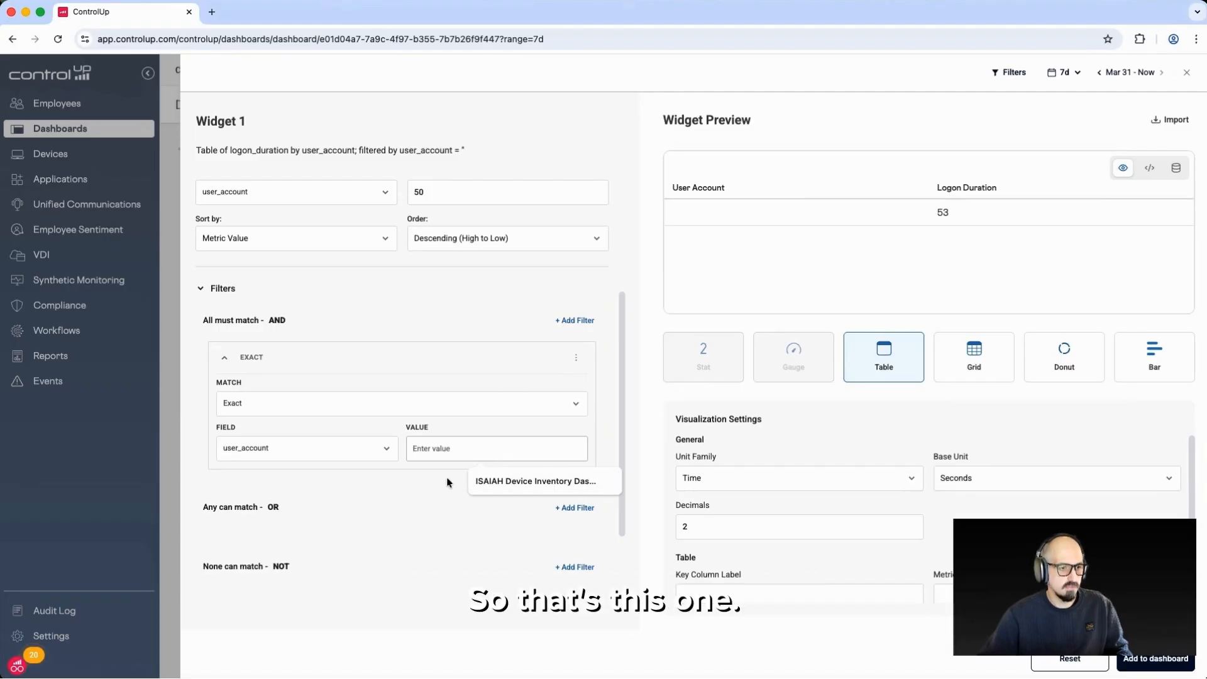
left_click(580, 360)
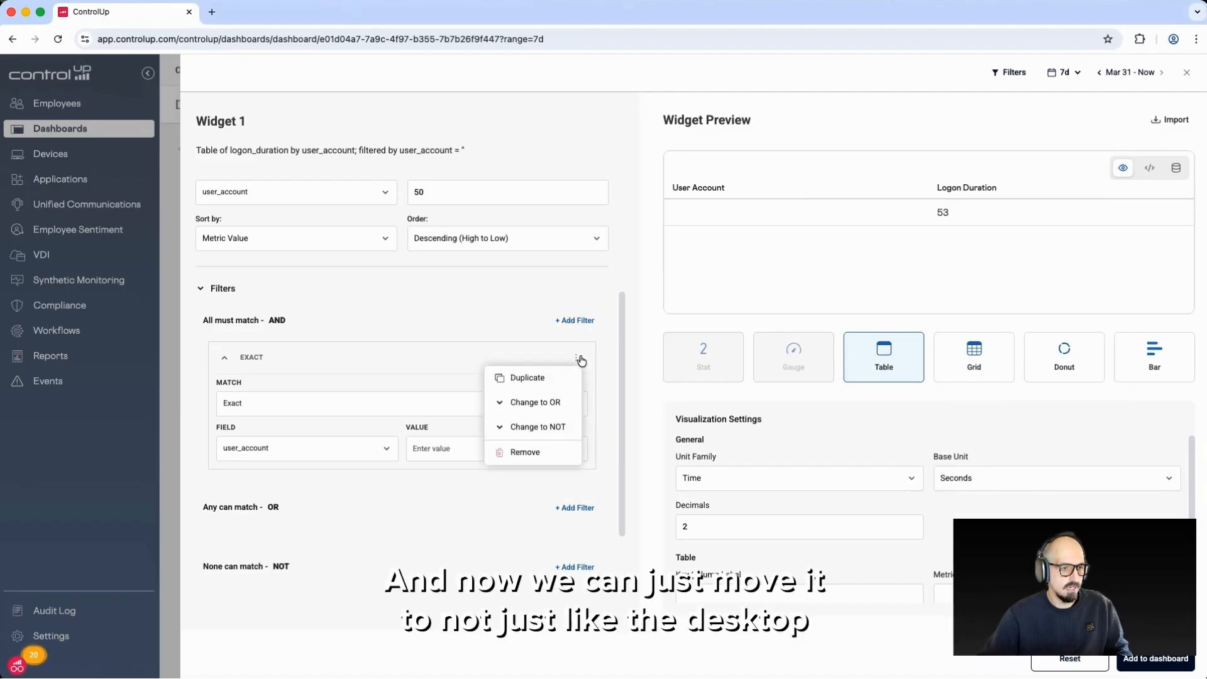
left_click(538, 428)
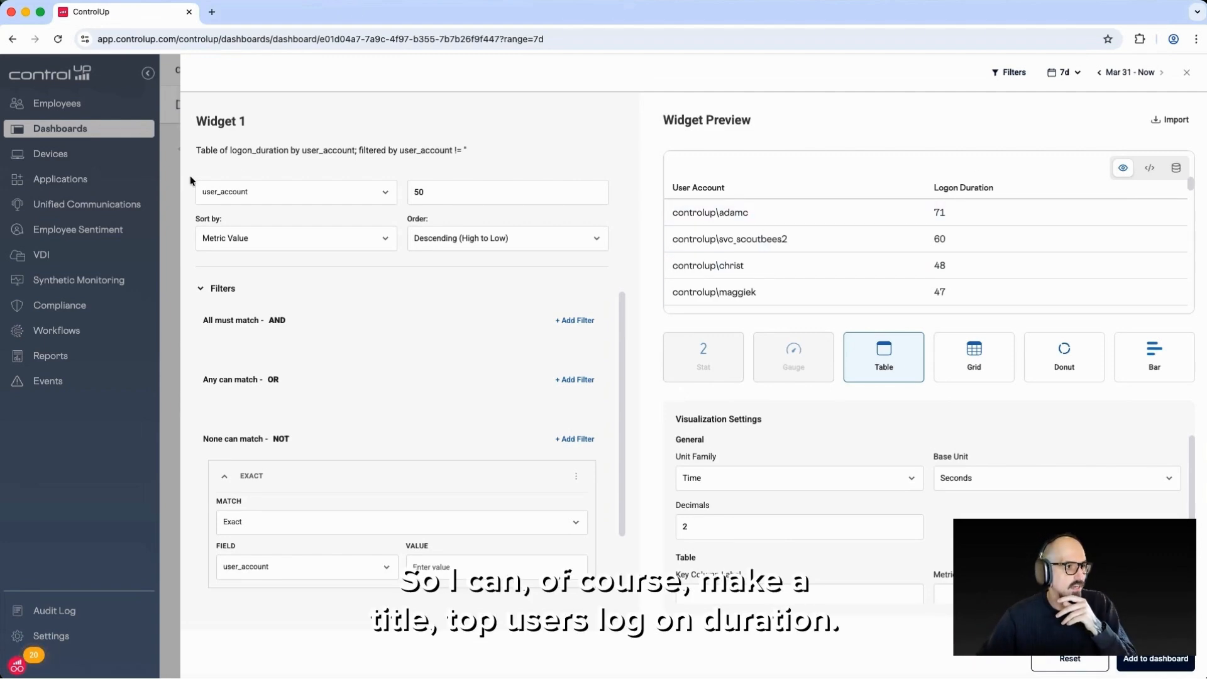
Title the widget "Top users logon duration"
key("super+a")
type("Top user")
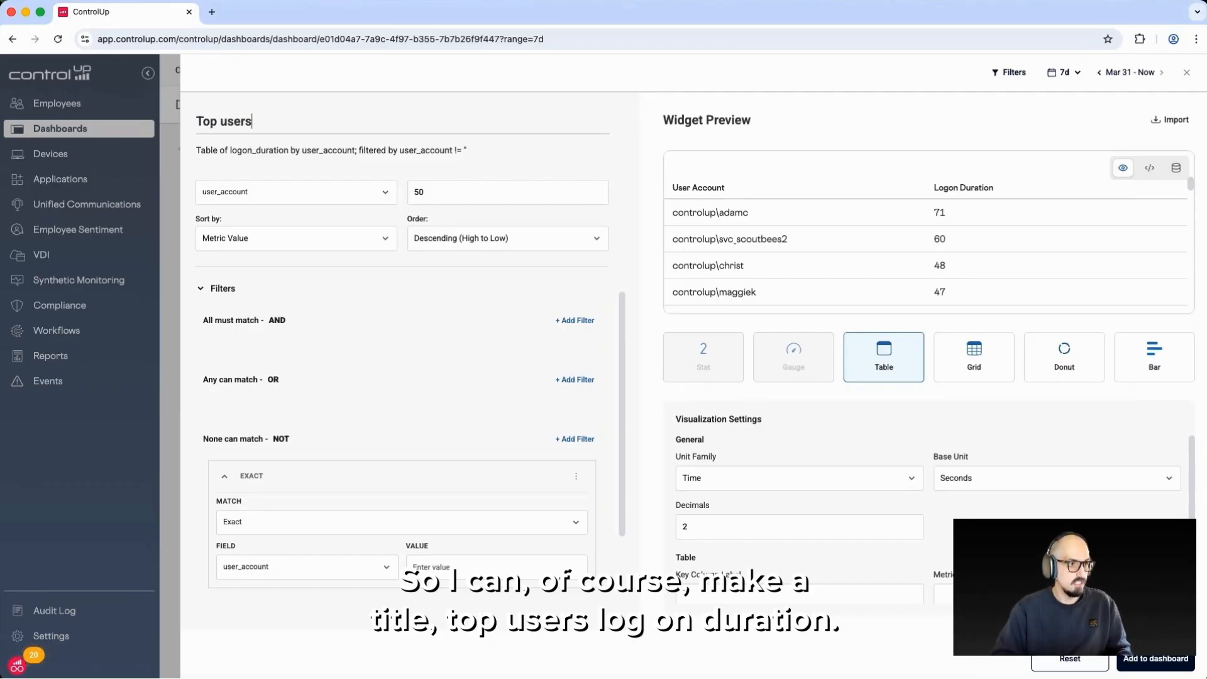
type("s logon")
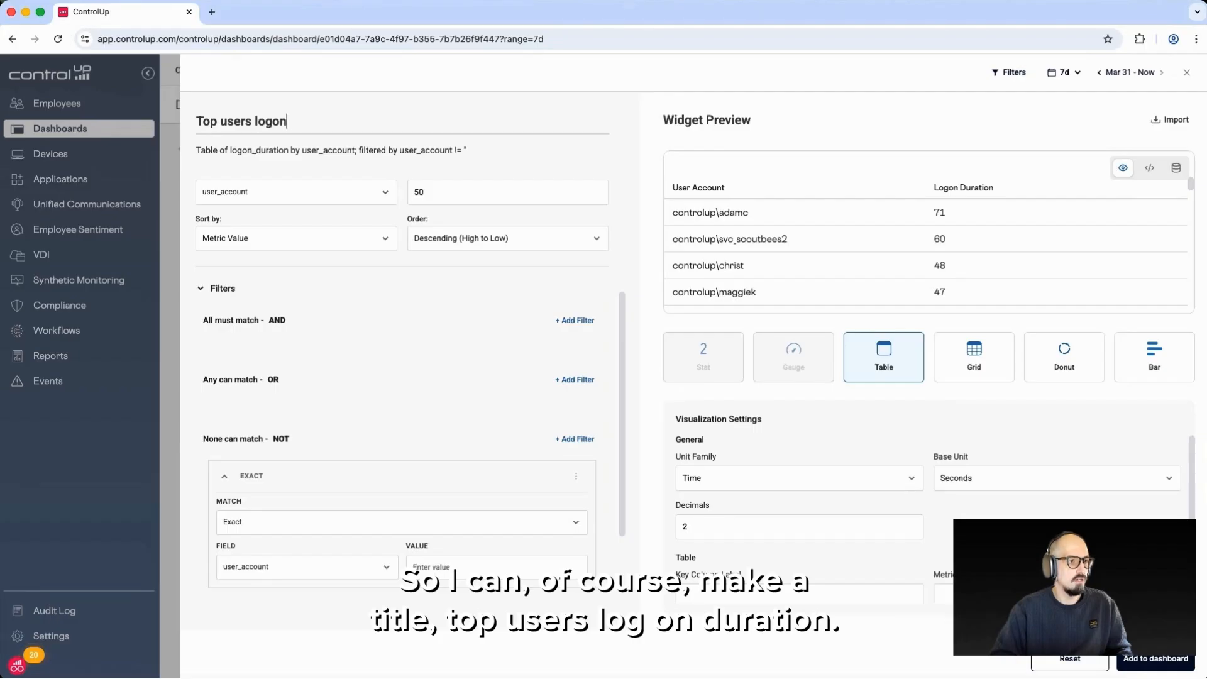
type(" duration")
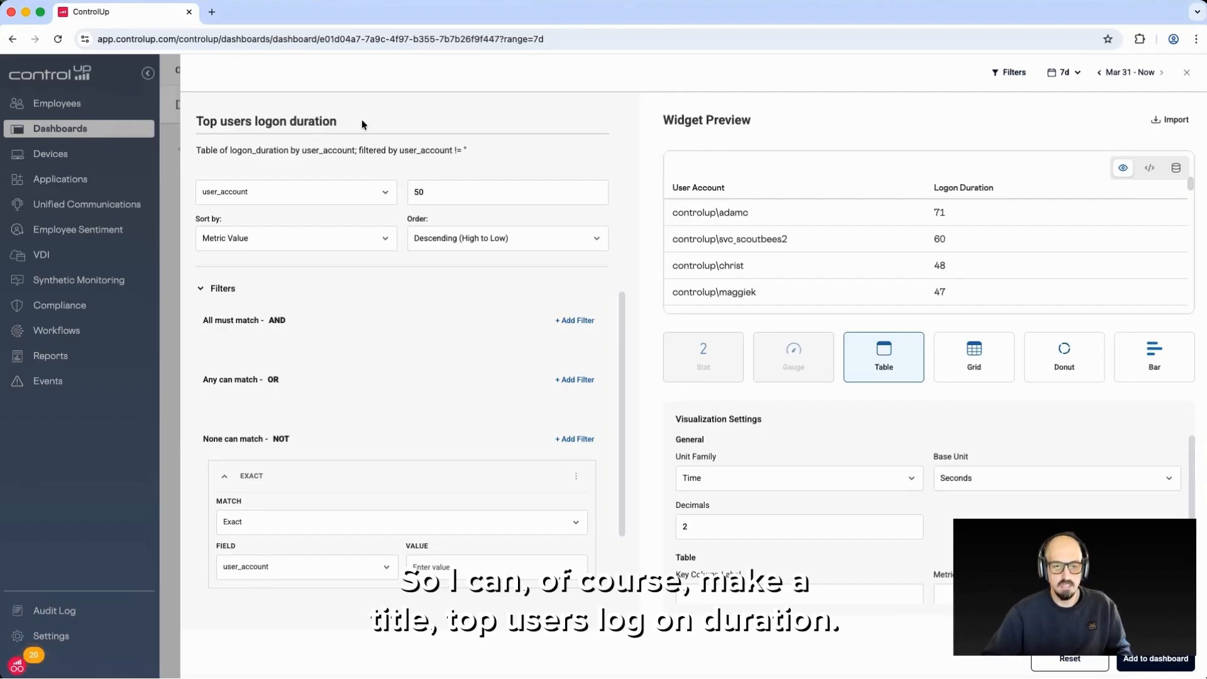
Add the widget to the dashboard and enlarge it so its table rows fit about half the dashboard's width
left_click(1155, 658)
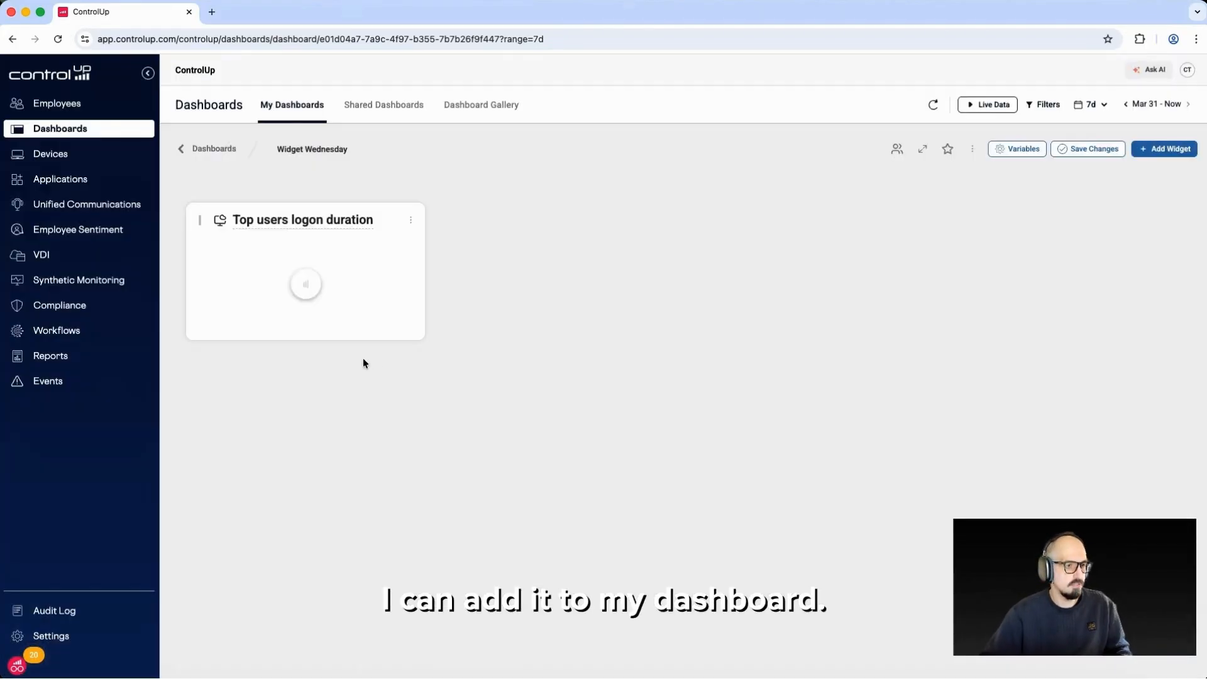
left_click_drag(420, 336, 673, 521)
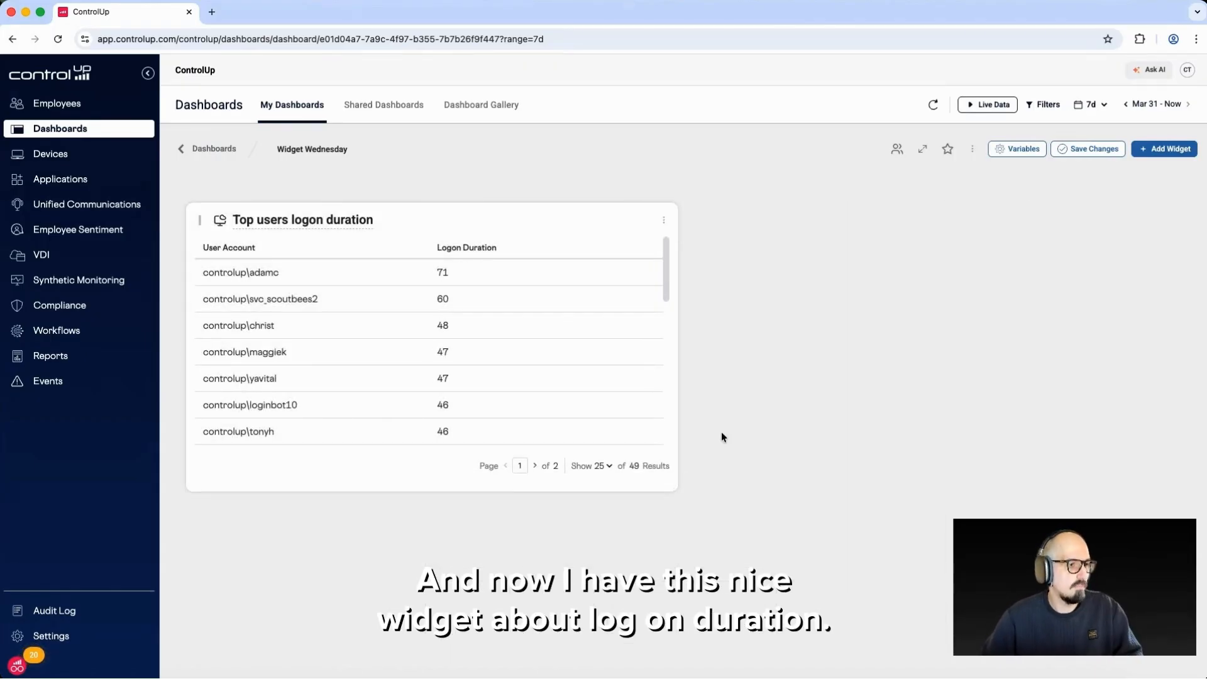
Start a second widget from the ControlUp For Desktops source mswin_logons with logonduration_ms as its metric
left_click(1172, 151)
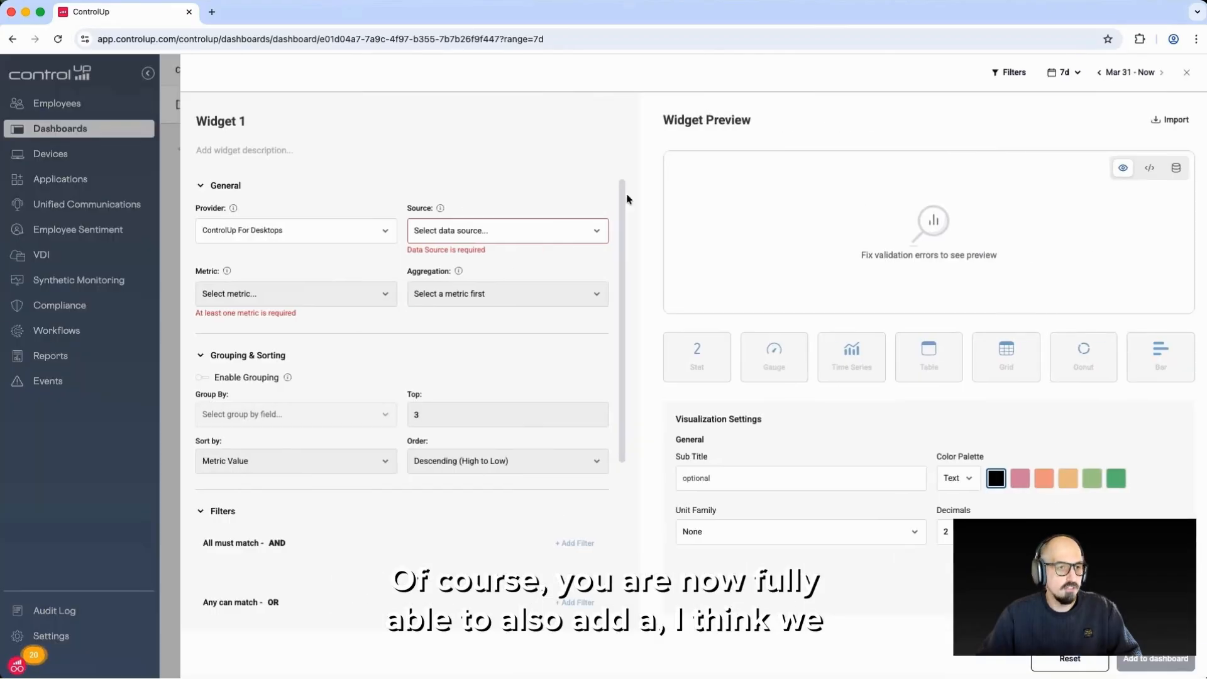
left_click(476, 239)
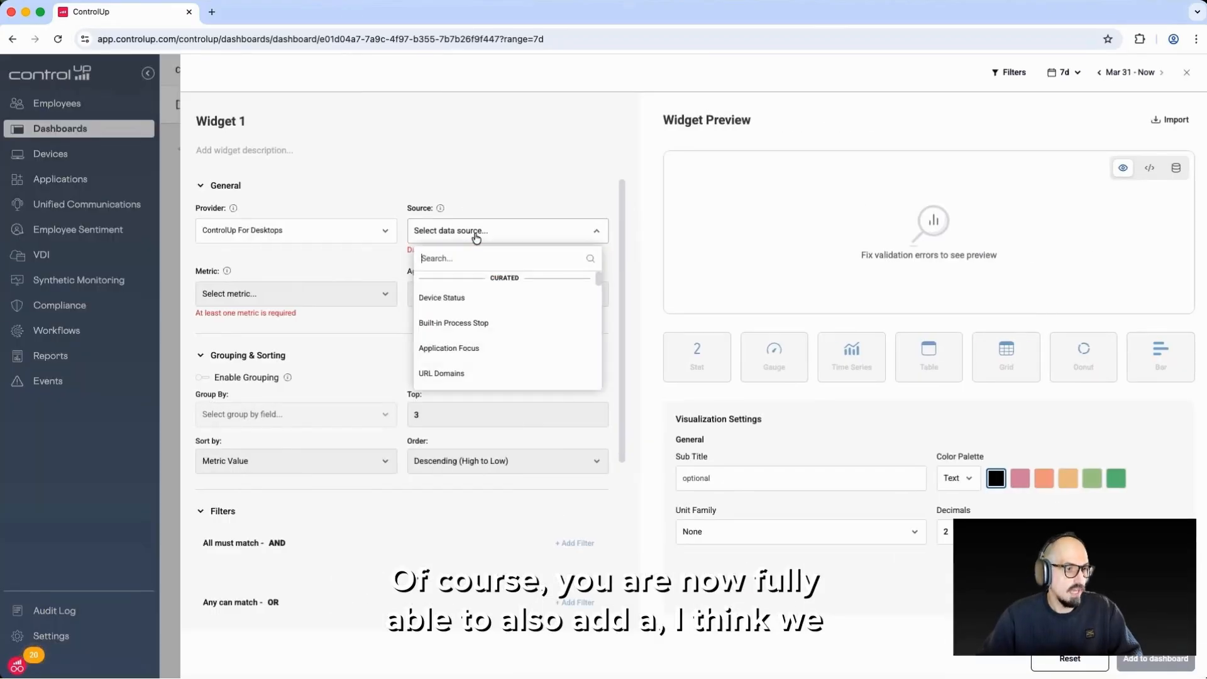
type("logon")
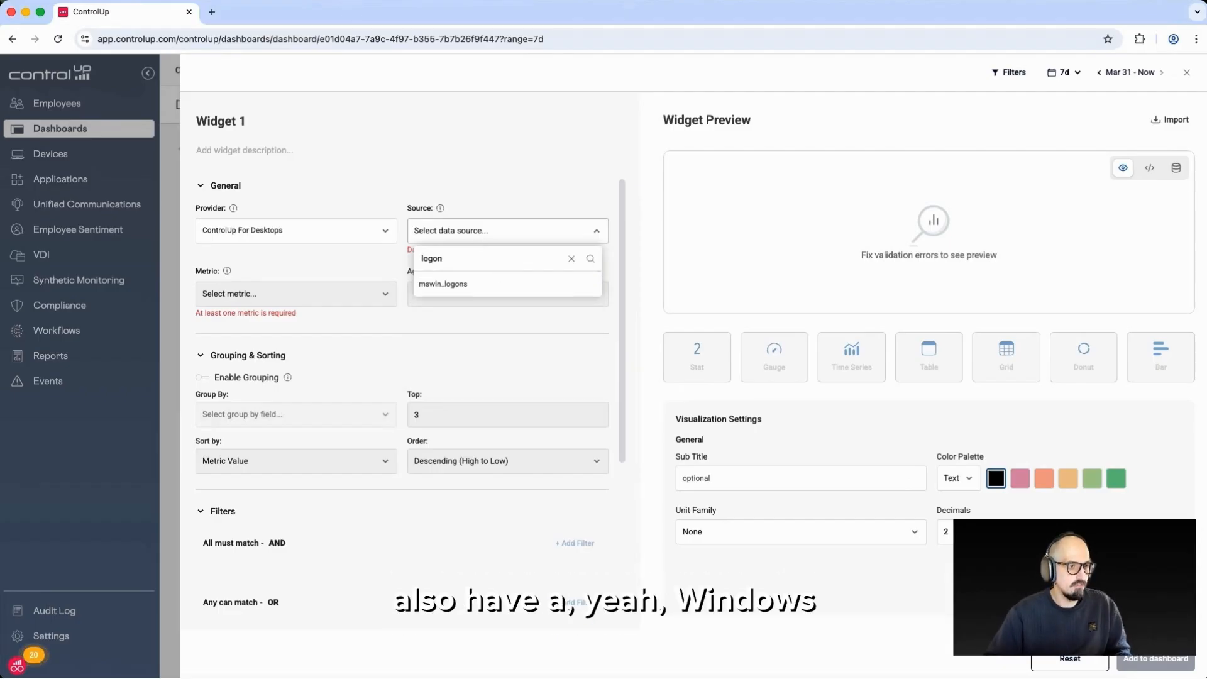
left_click(461, 290)
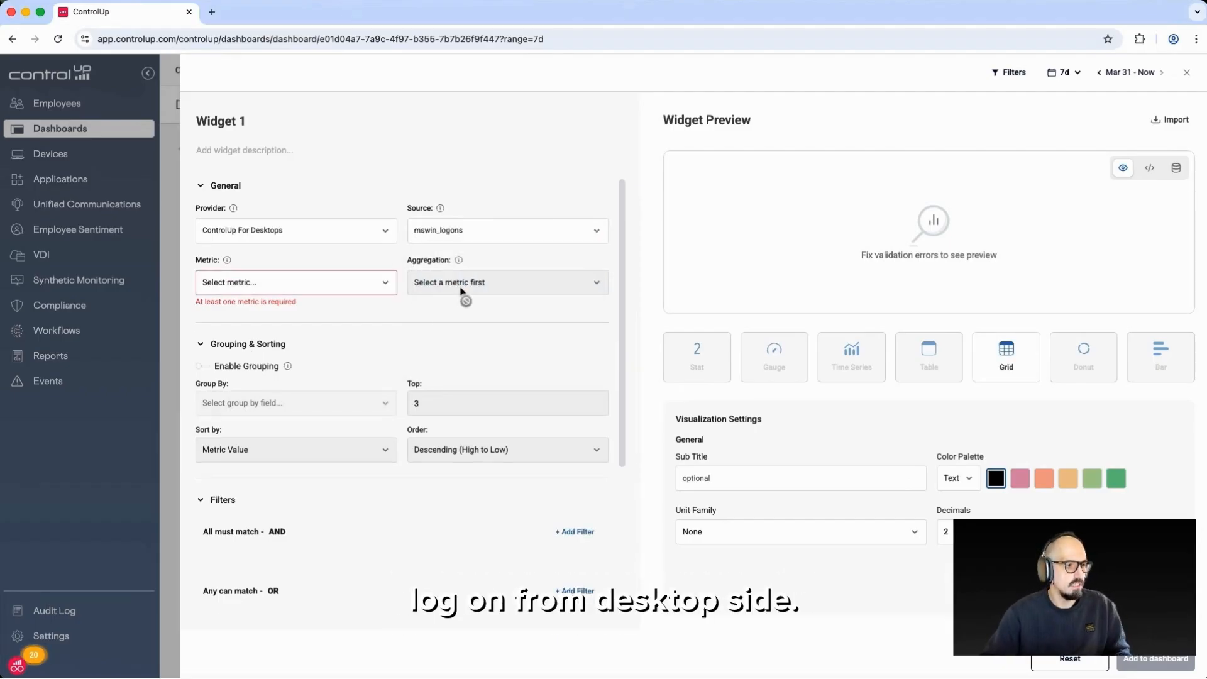
left_click(291, 283)
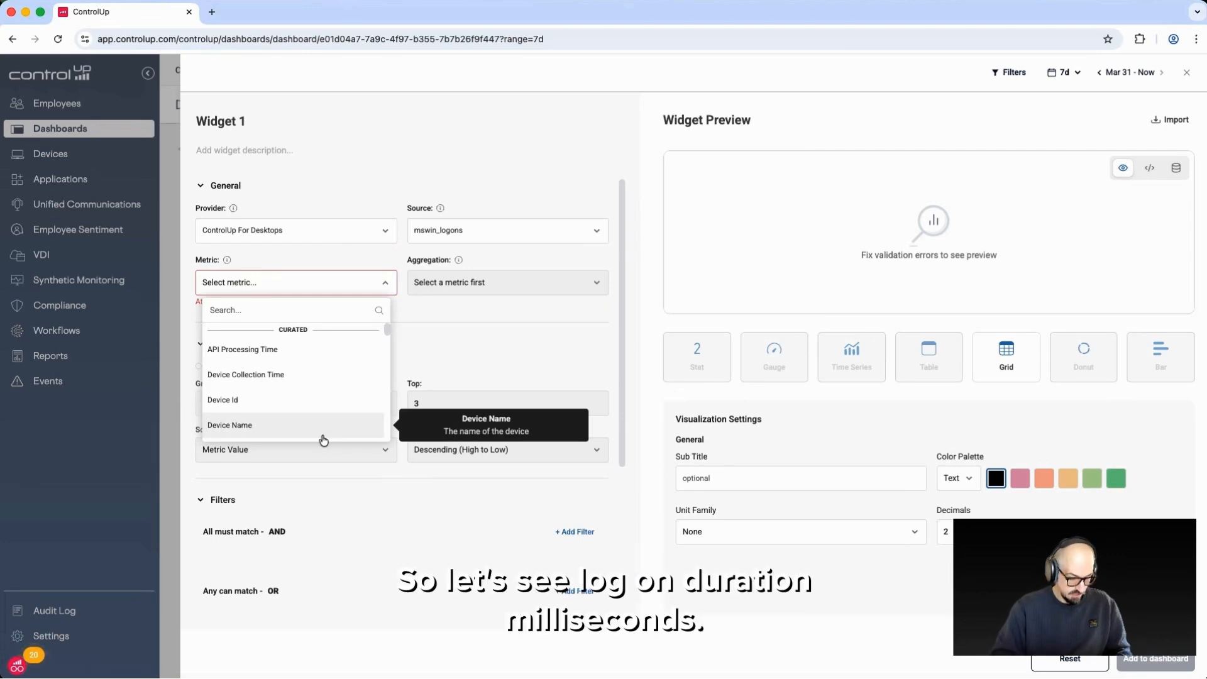
type("dur")
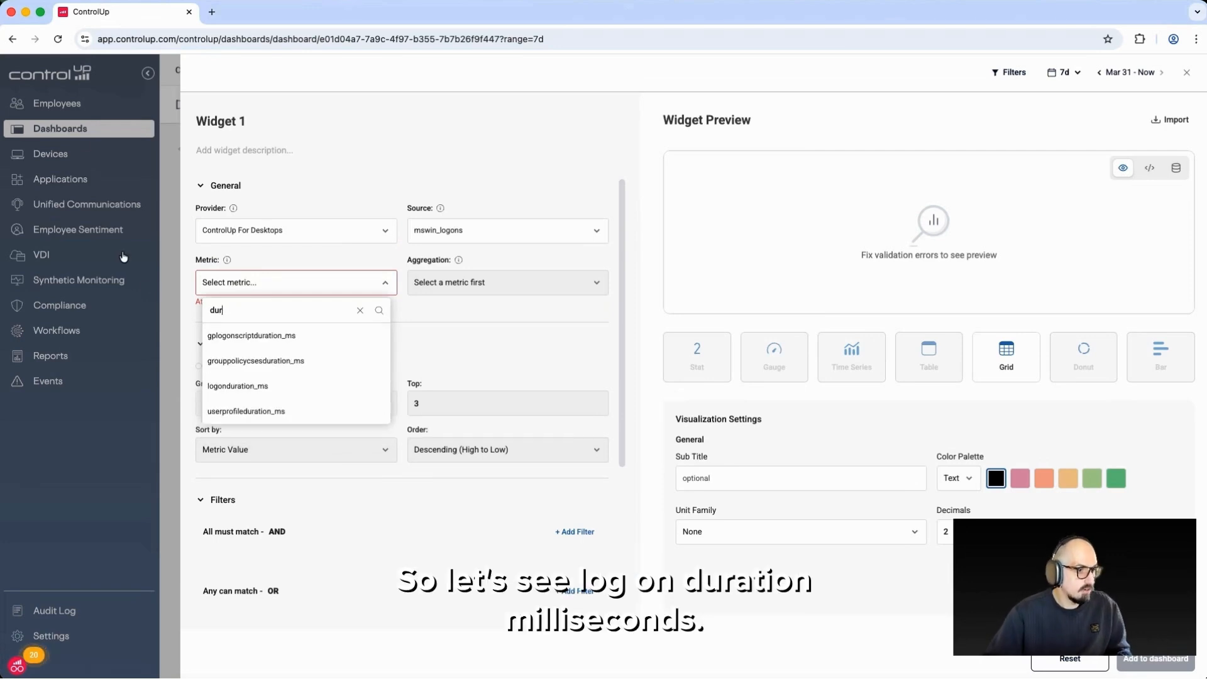
left_click(277, 385)
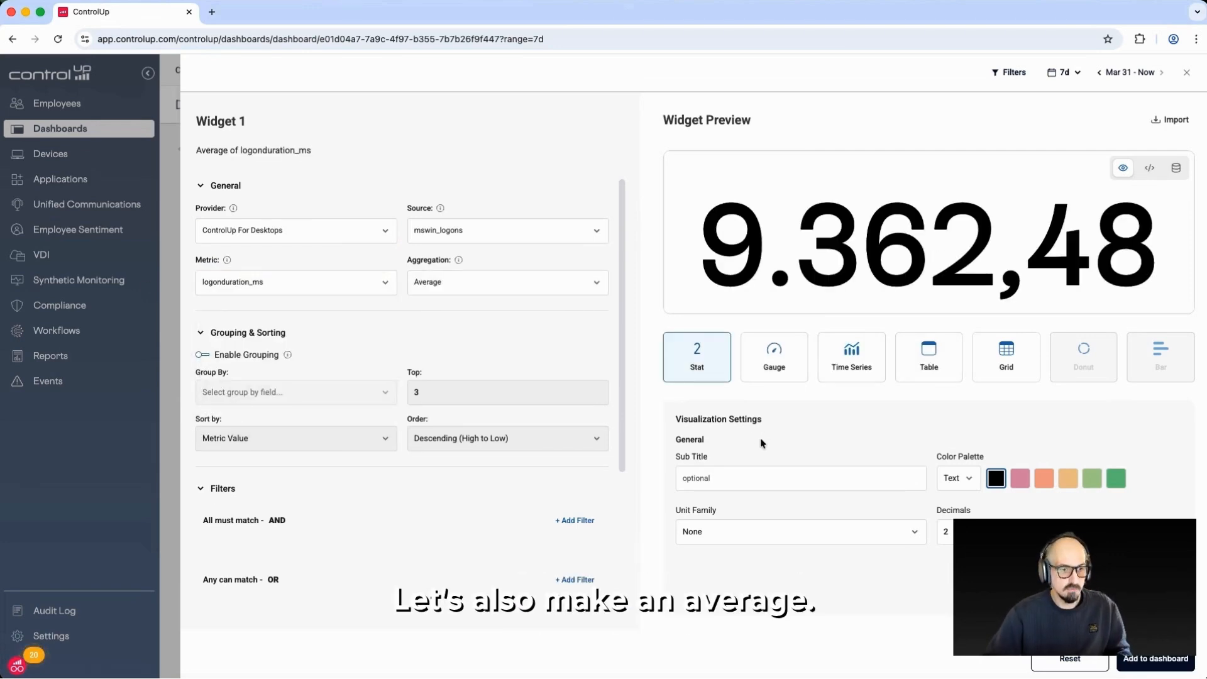
Set the widget's unit family to Time with Milliseconds as the base unit
left_click(766, 533)
left_click(742, 437)
left_click(968, 532)
left_click(968, 560)
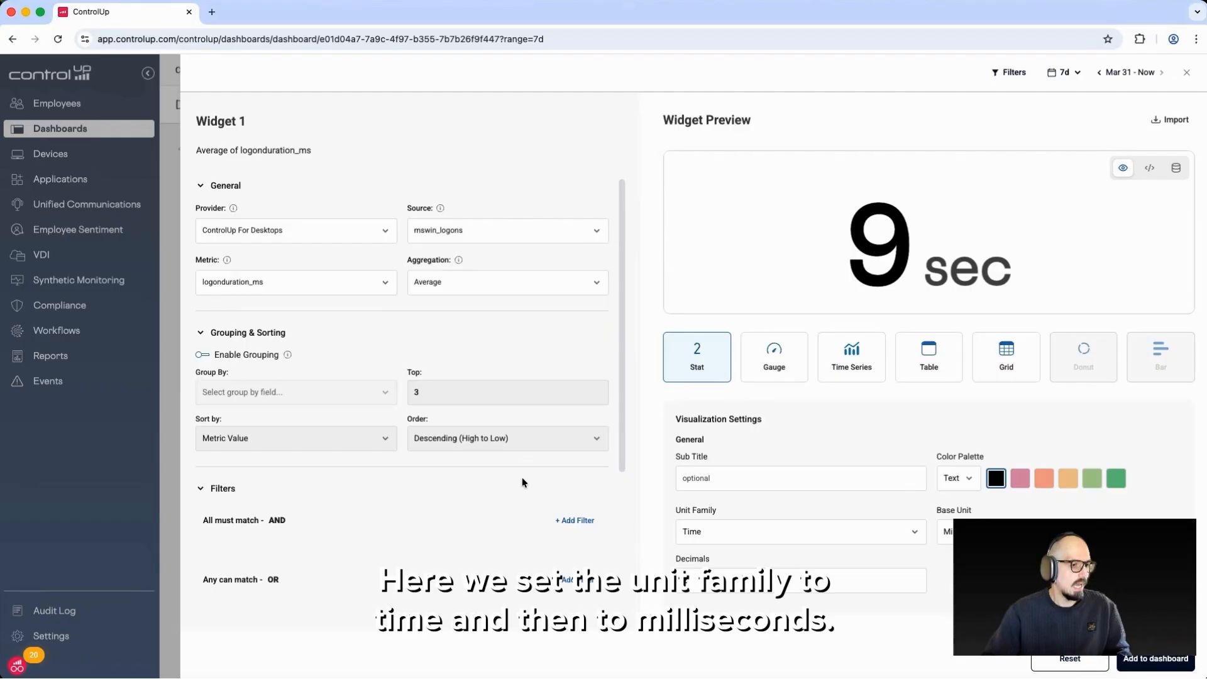
Enable grouping by Username and limit the logon duration results to the top 50
left_click(202, 354)
left_click(250, 392)
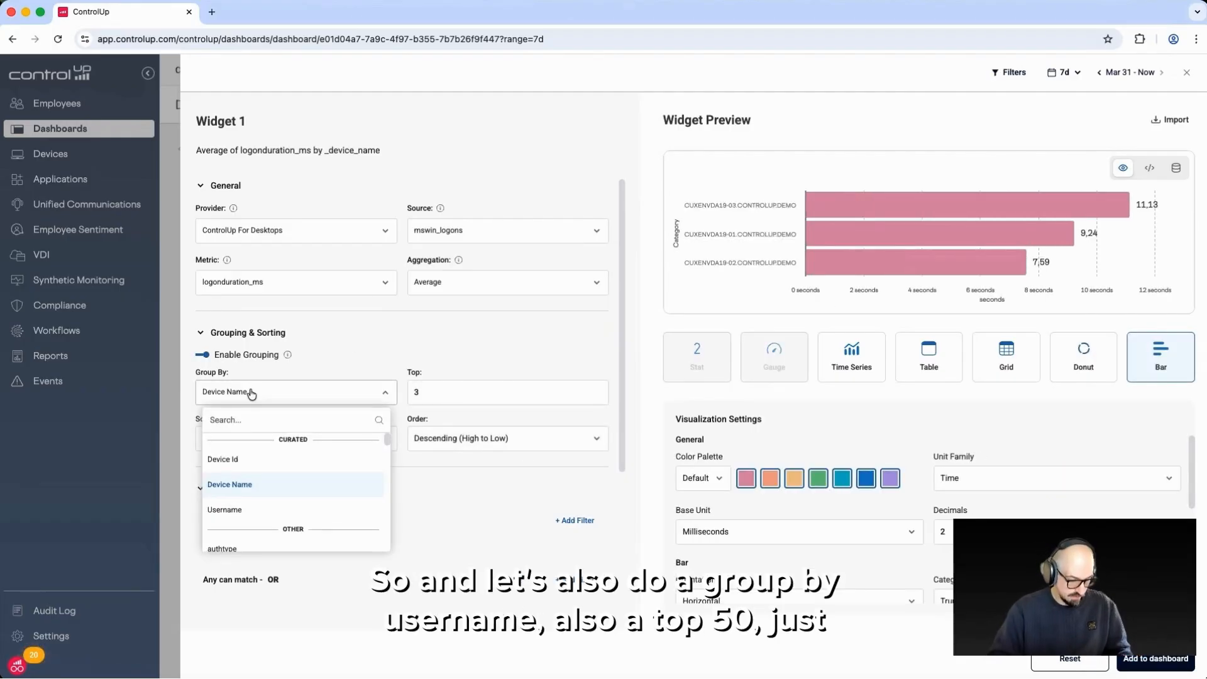
left_click(271, 520)
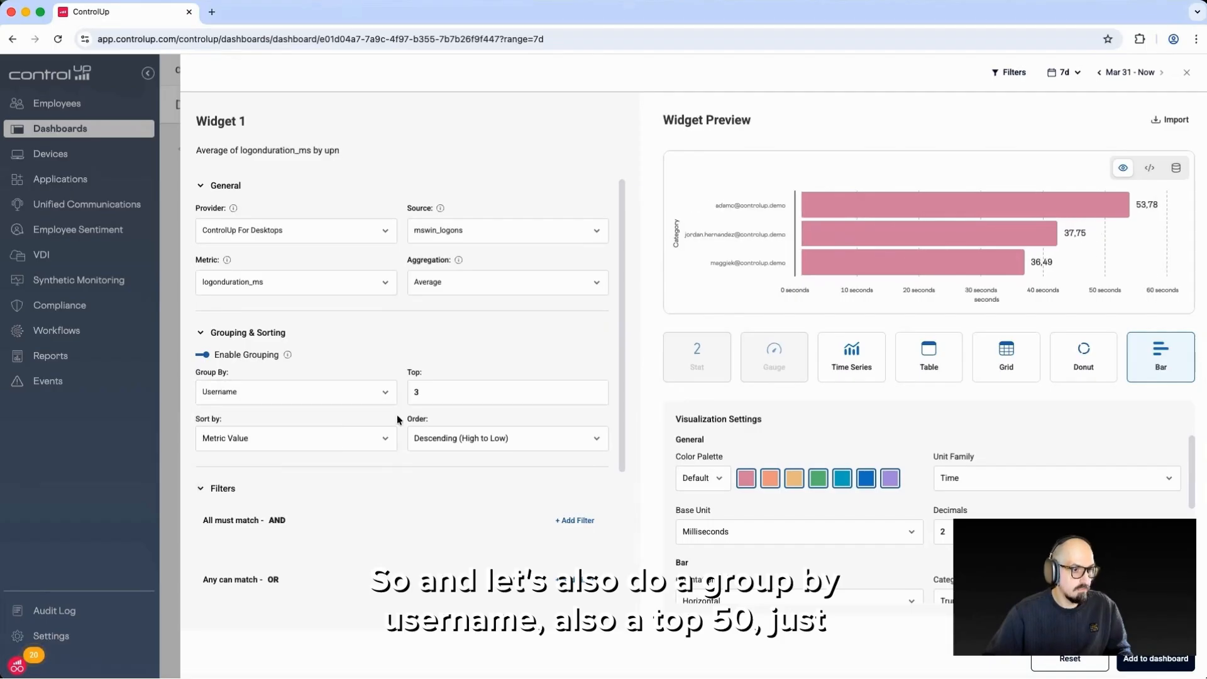
left_click(437, 396)
key("BackSpace")
type("50")
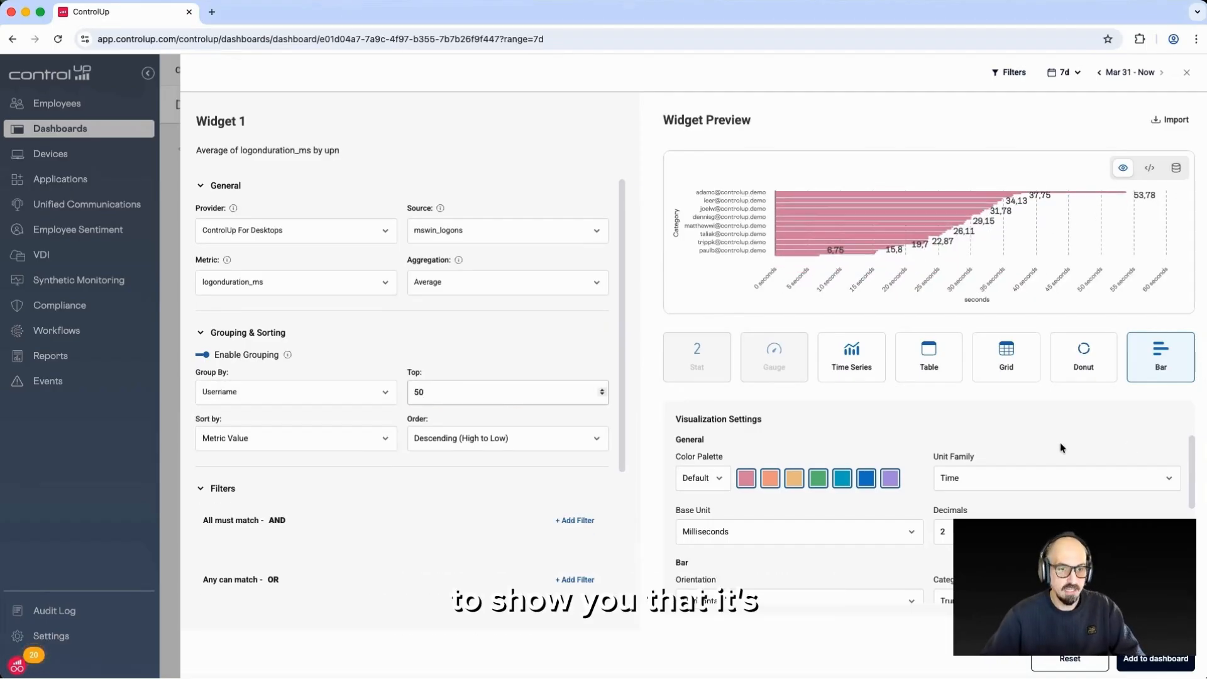
Switch the visualization to Table and title the widget "Top 50 Logon duration"
left_click(947, 370)
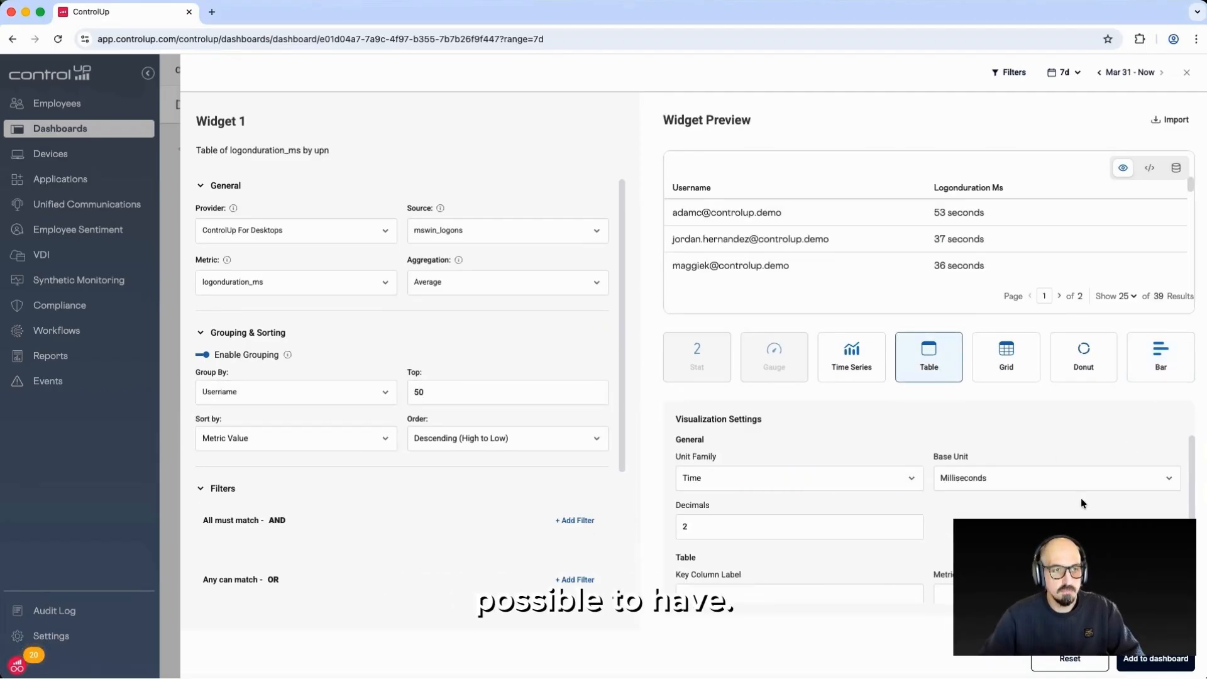
left_click(247, 119)
key("super+a")
type("Top 50 Logon duration")
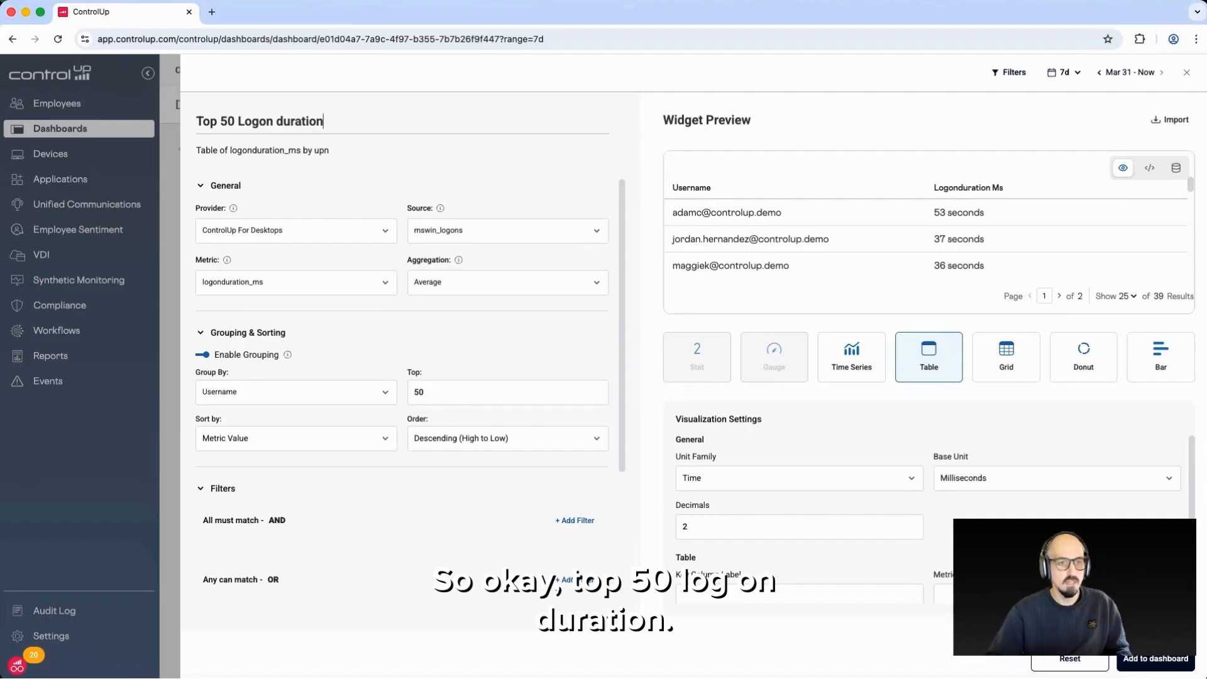
Add the widget to the dashboard beside the first one at a matching size and save the dashboard changes
left_click(1181, 669)
left_click_drag(198, 519, 741, 274)
left_click_drag(934, 337, 1184, 491)
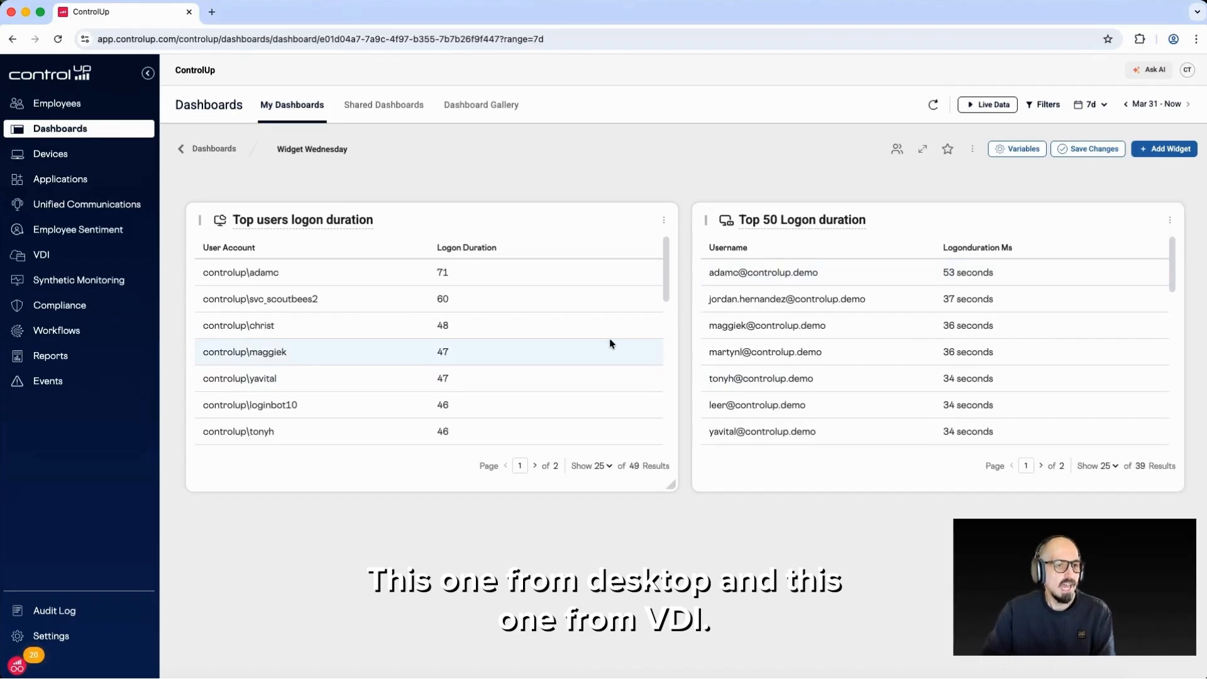
left_click(1085, 150)
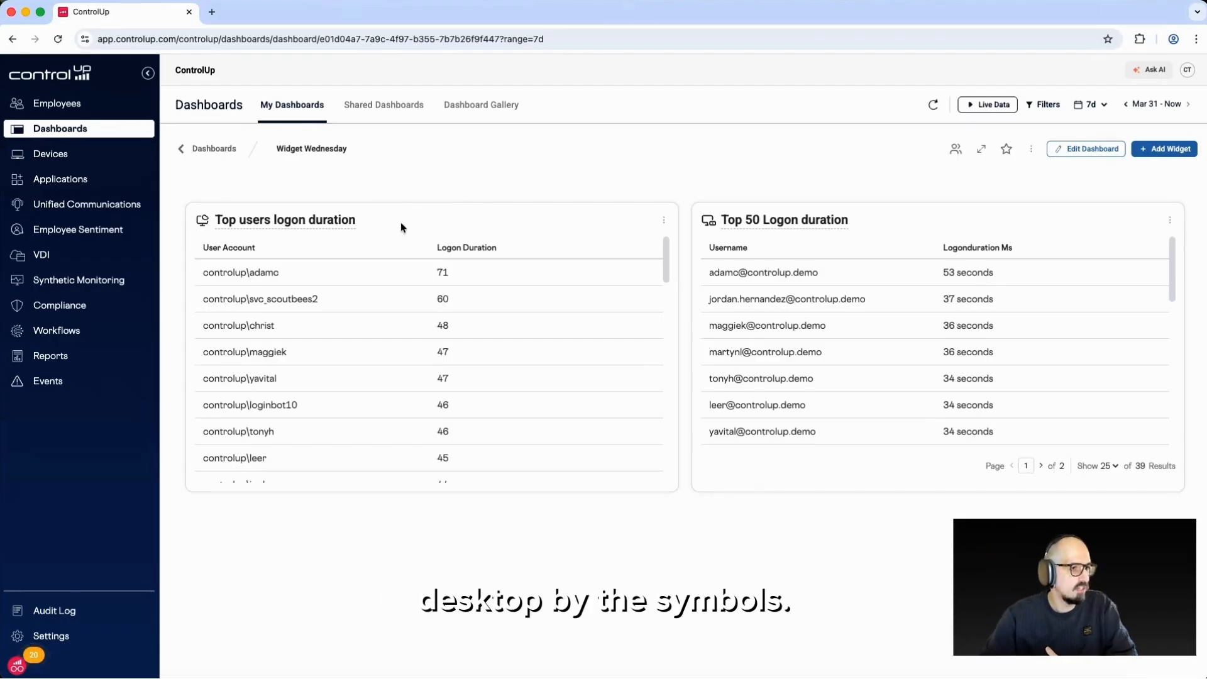
mouse_move(709, 223)
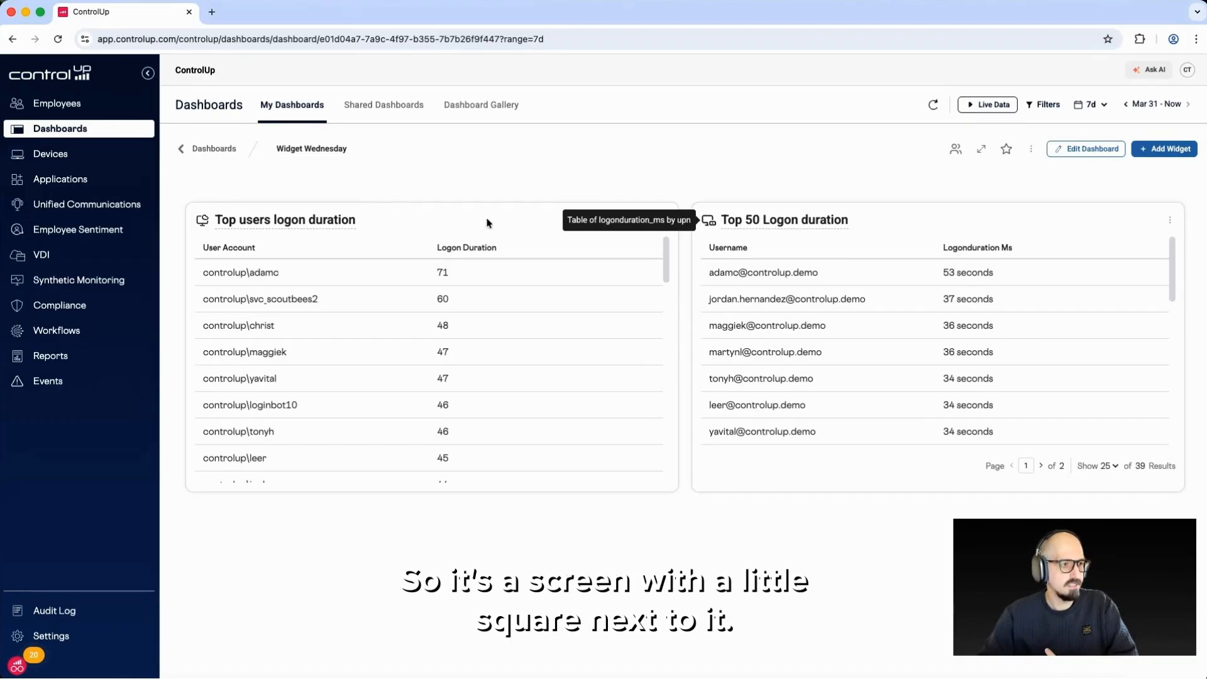
mouse_move(203, 226)
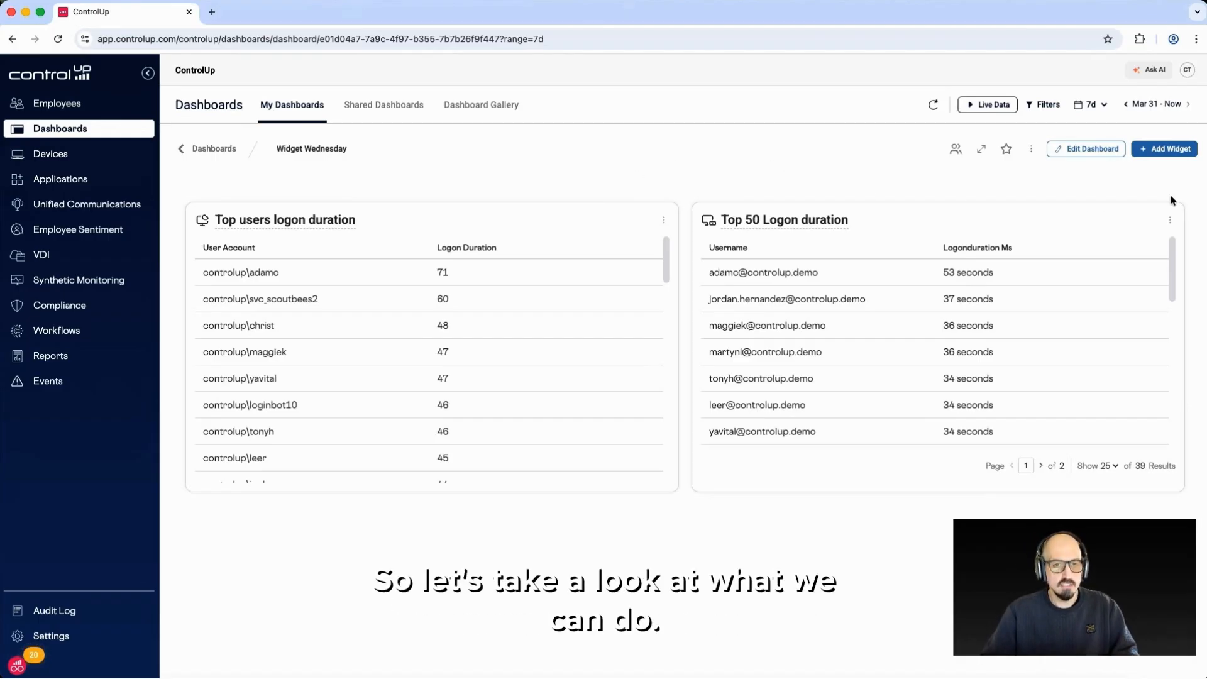
Start a new widget from the ControlUp For VDI netscaler source and set its visualization to Grid
left_click(1166, 150)
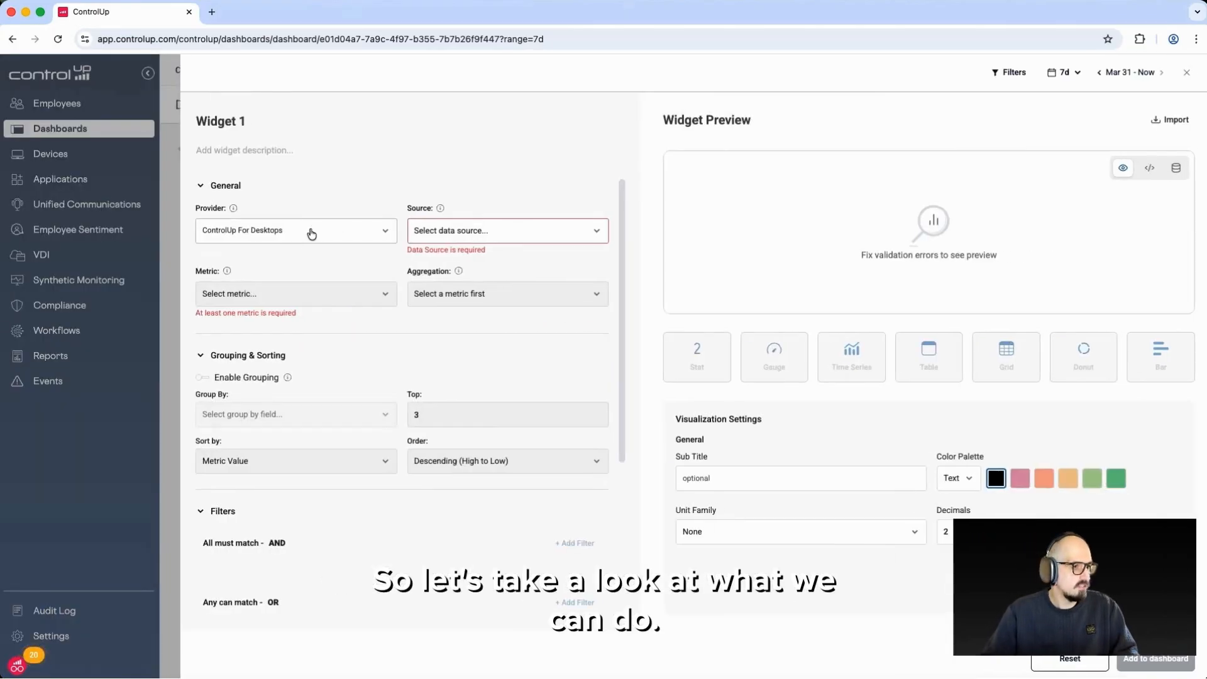
left_click(311, 234)
left_click(264, 305)
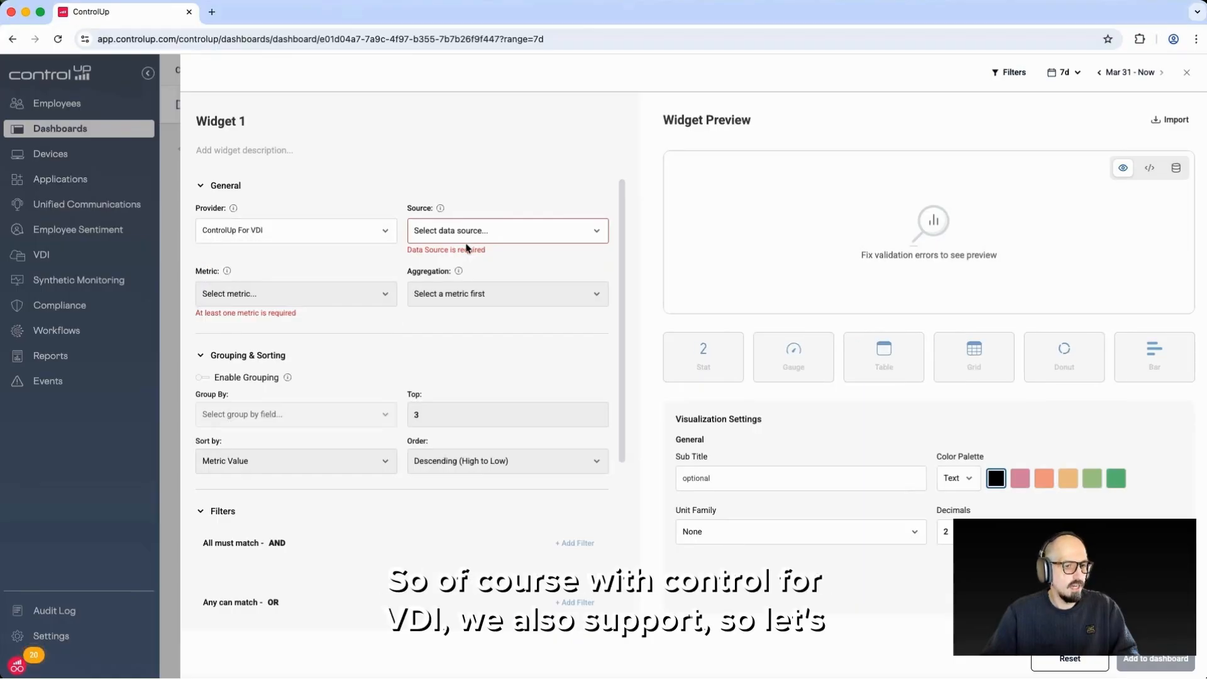
left_click(523, 232)
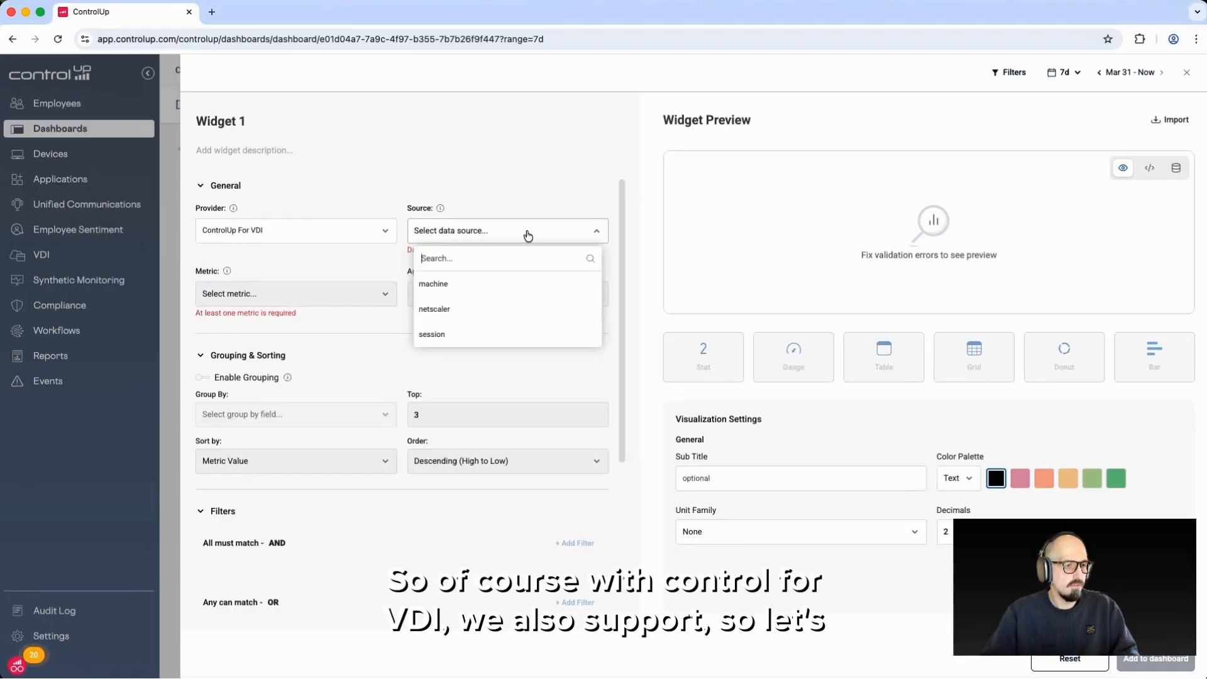
left_click(467, 309)
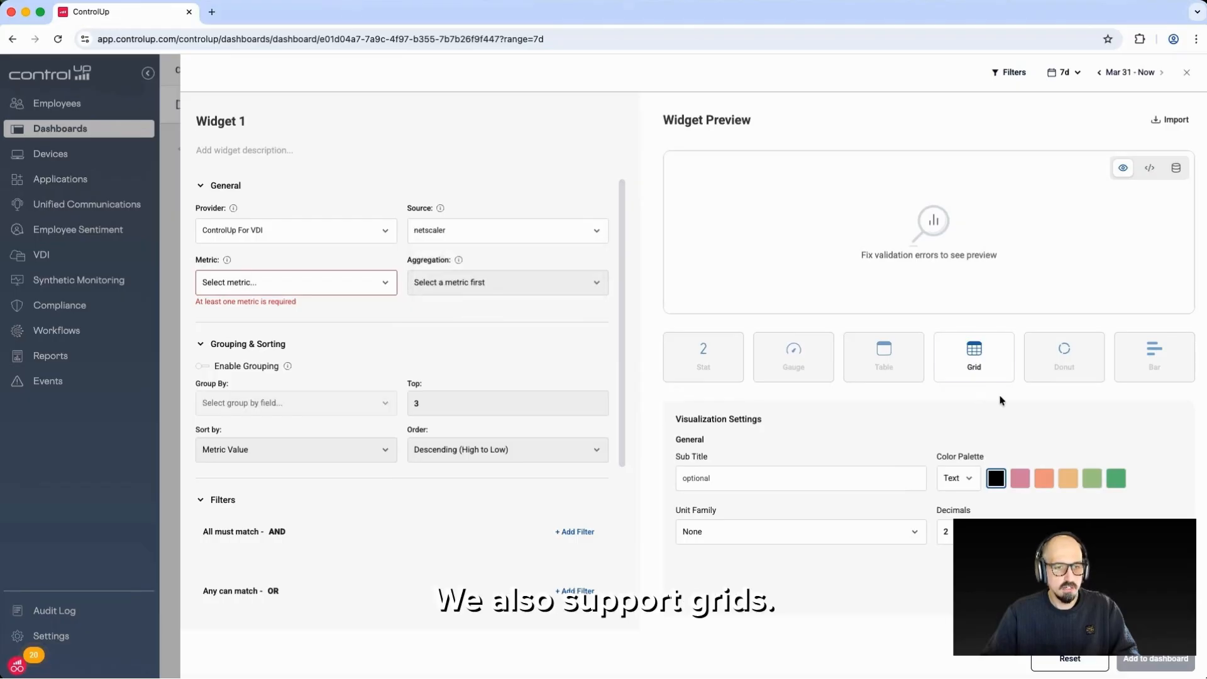
left_click(982, 367)
Add the NetScaler metrics ns_build and ns_name as columns of the grid
left_click(299, 282)
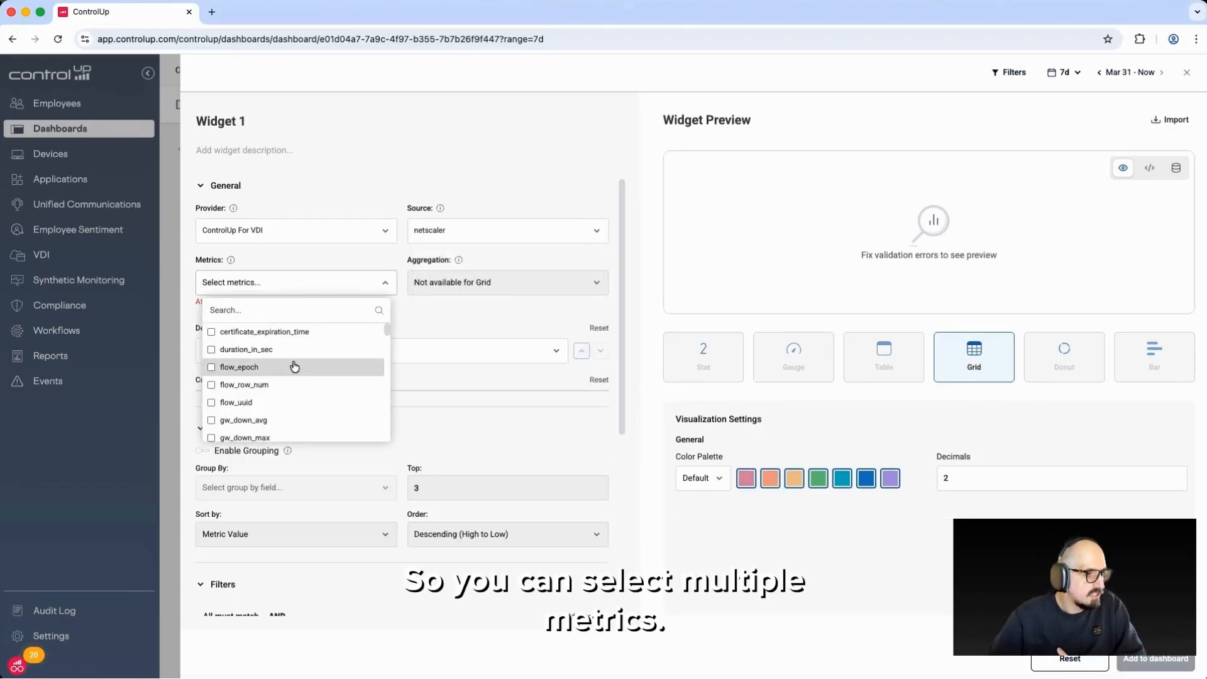
scroll(294, 366, "down", 5)
scroll(295, 369, "down", 8)
scroll(294, 368, "down", 8)
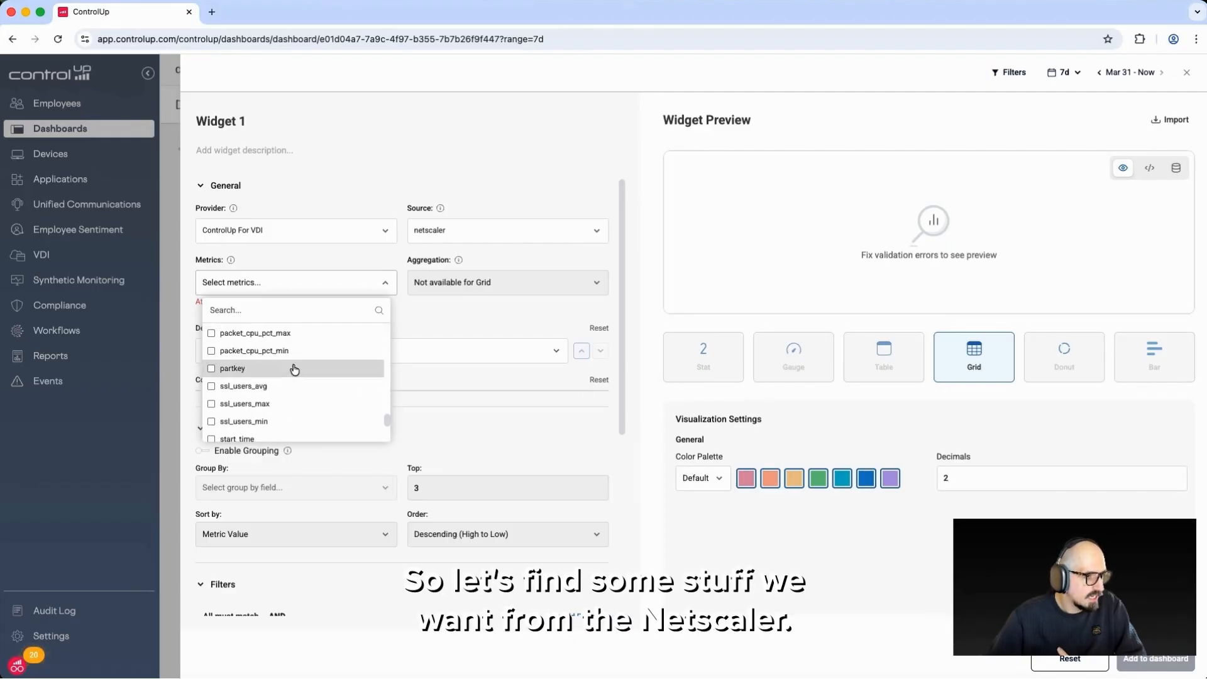
type("buil")
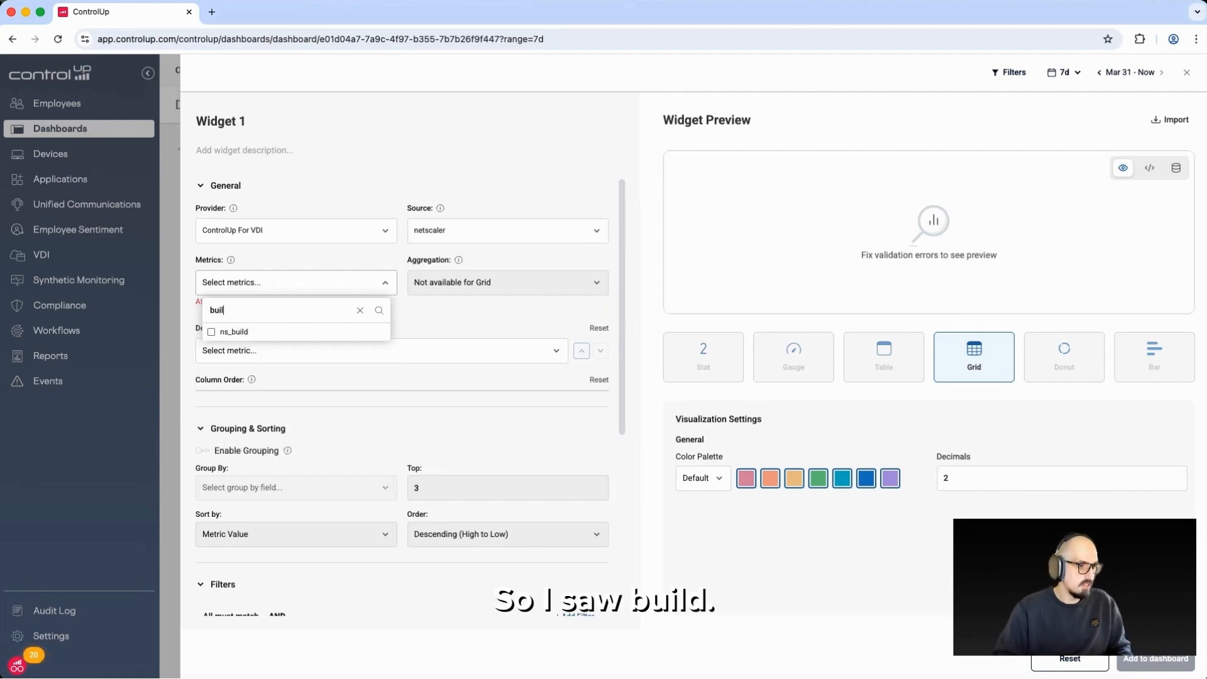
left_click(251, 331)
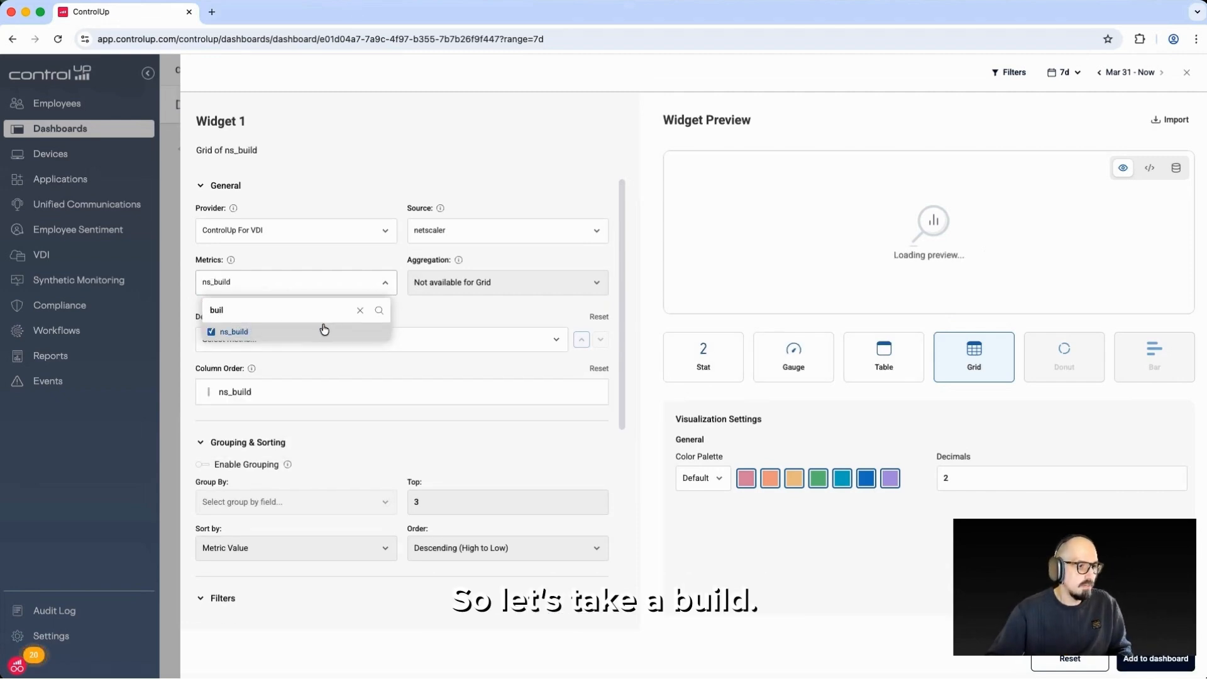
left_click(360, 310)
type("name")
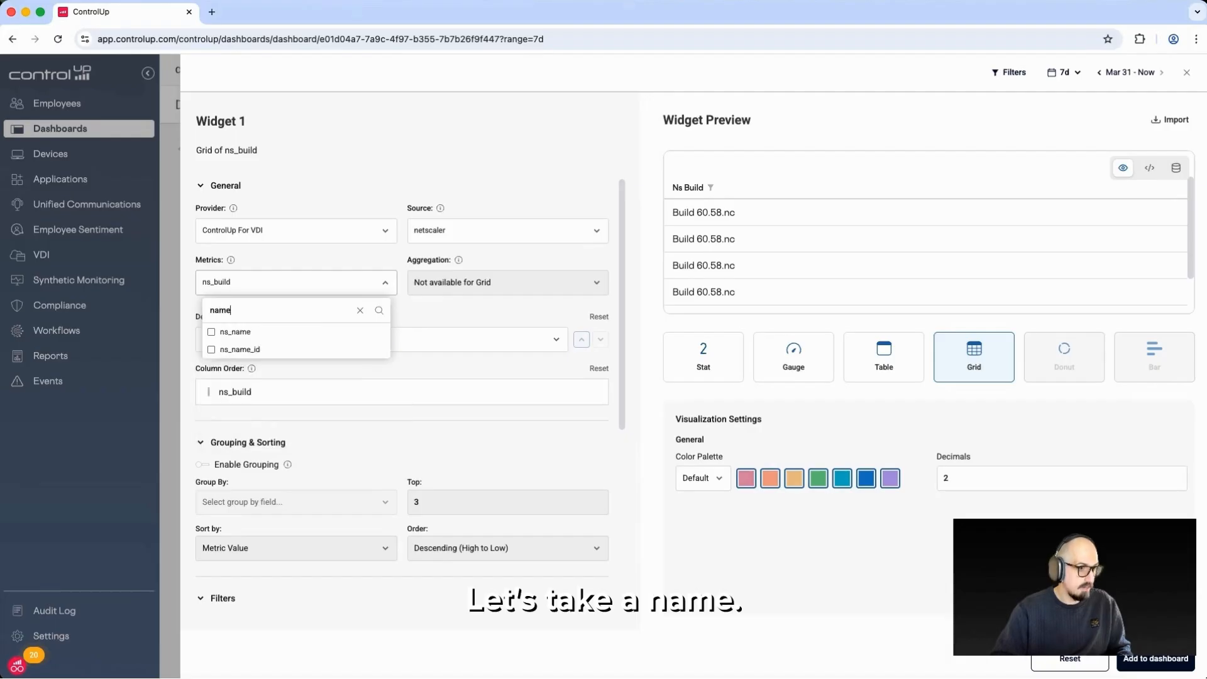
left_click(287, 333)
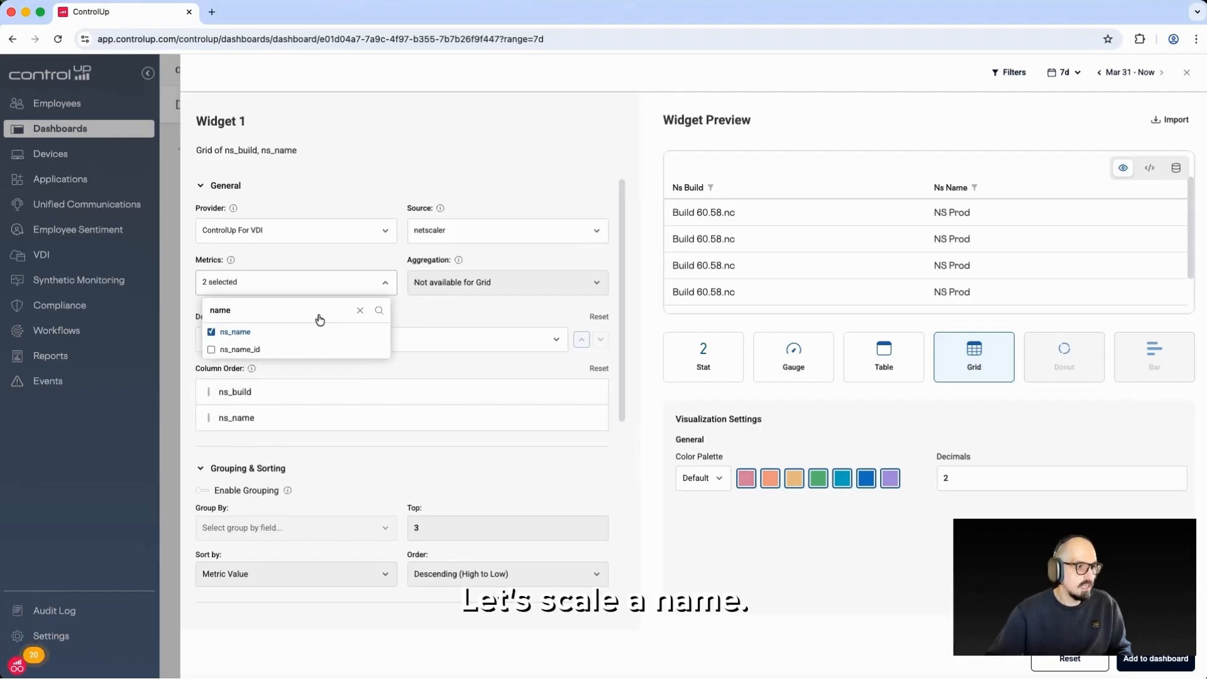
Add ha_sync_failure as a further metric column of the NetScaler grid
left_click(360, 310)
scroll(332, 415, "down", 10)
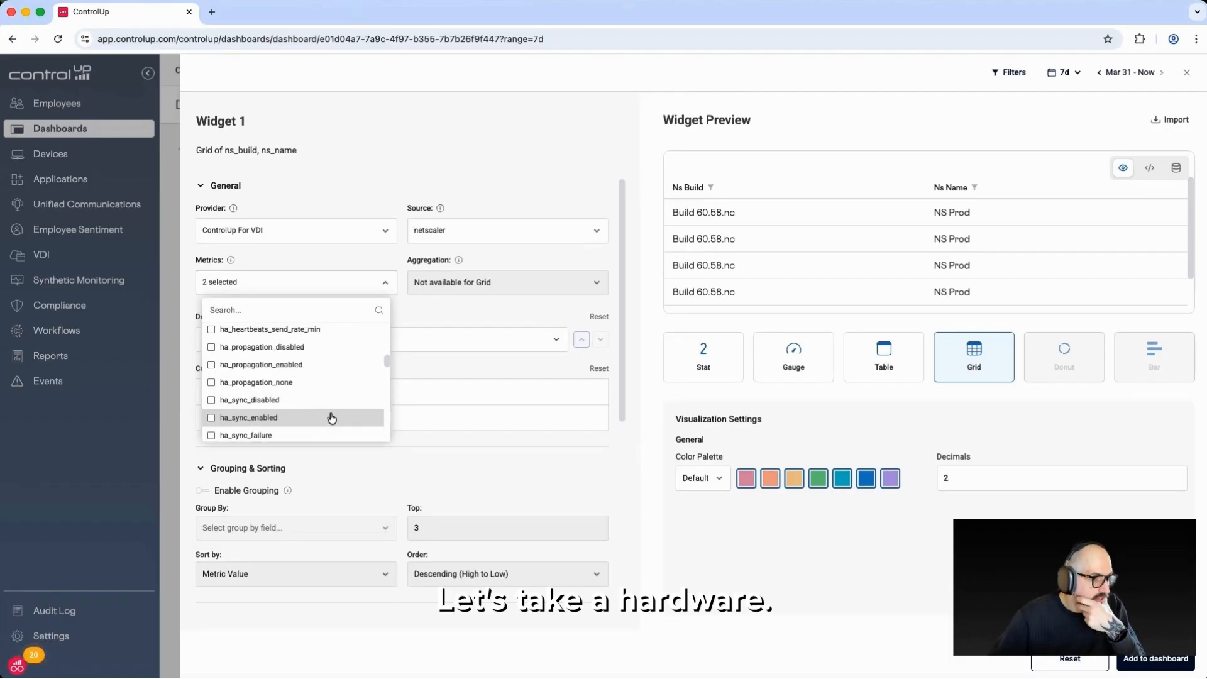
scroll(286, 421, "down", 1)
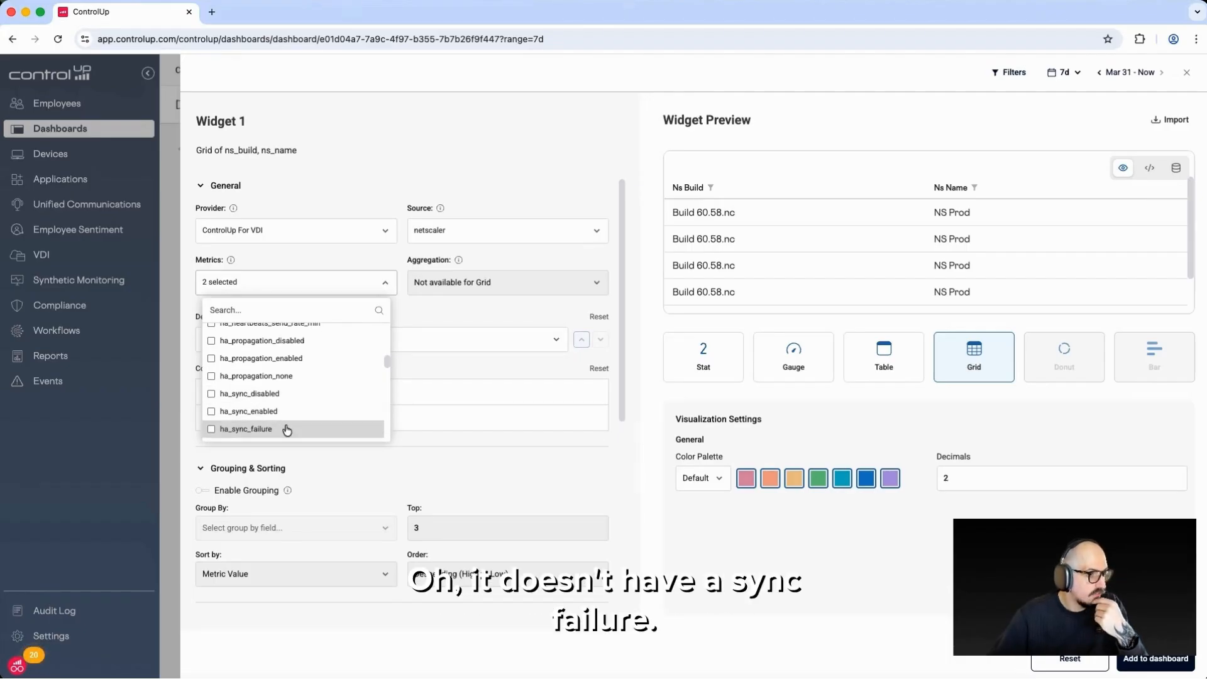
left_click(287, 427)
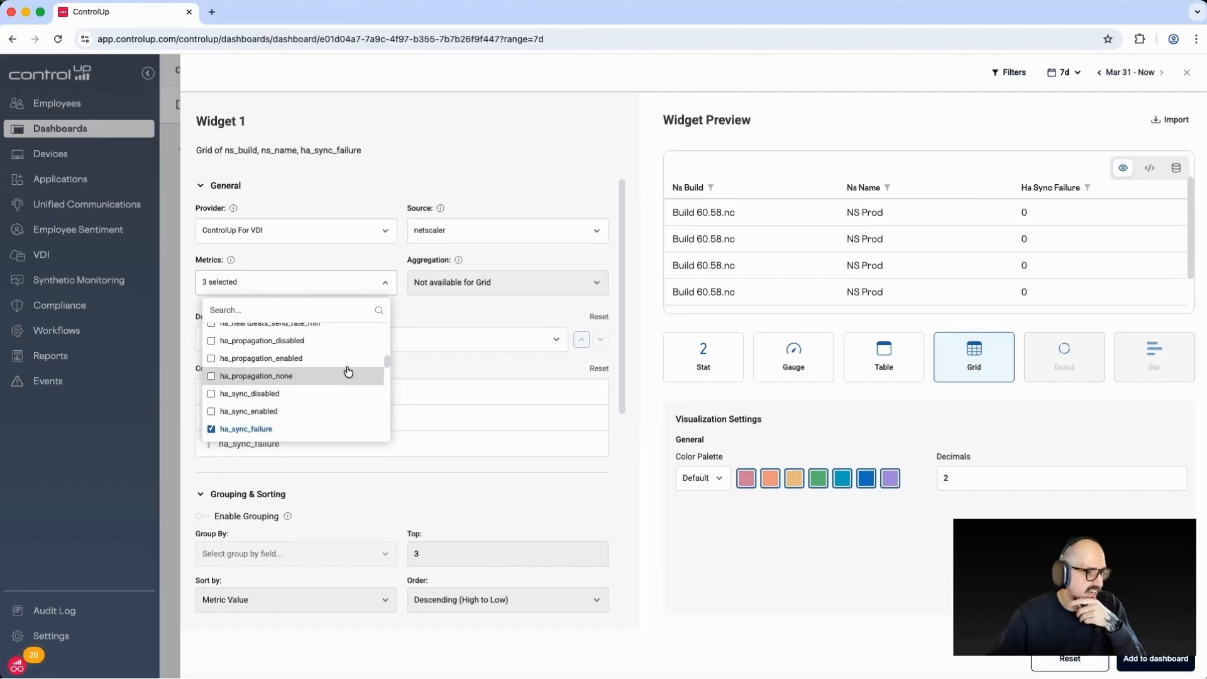
Add ns_version as a fourth metric column of the NetScaler grid
scroll(342, 377, "down", 5)
scroll(306, 408, "down", 4)
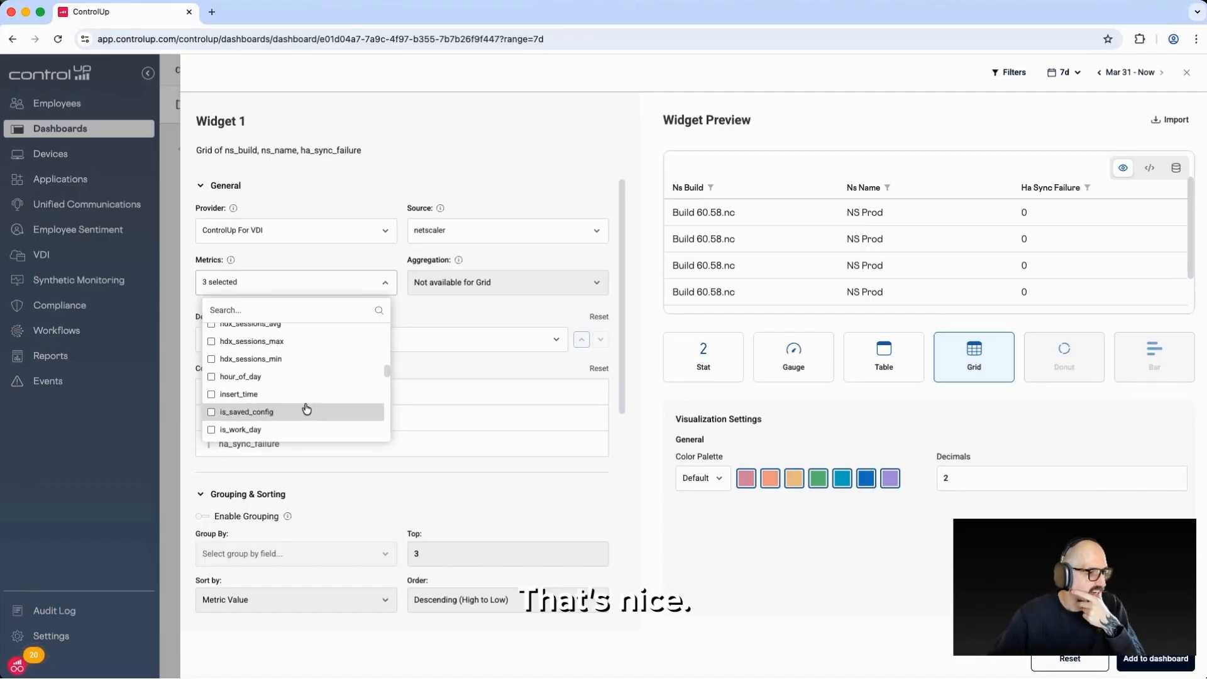
scroll(306, 409, "down", 6)
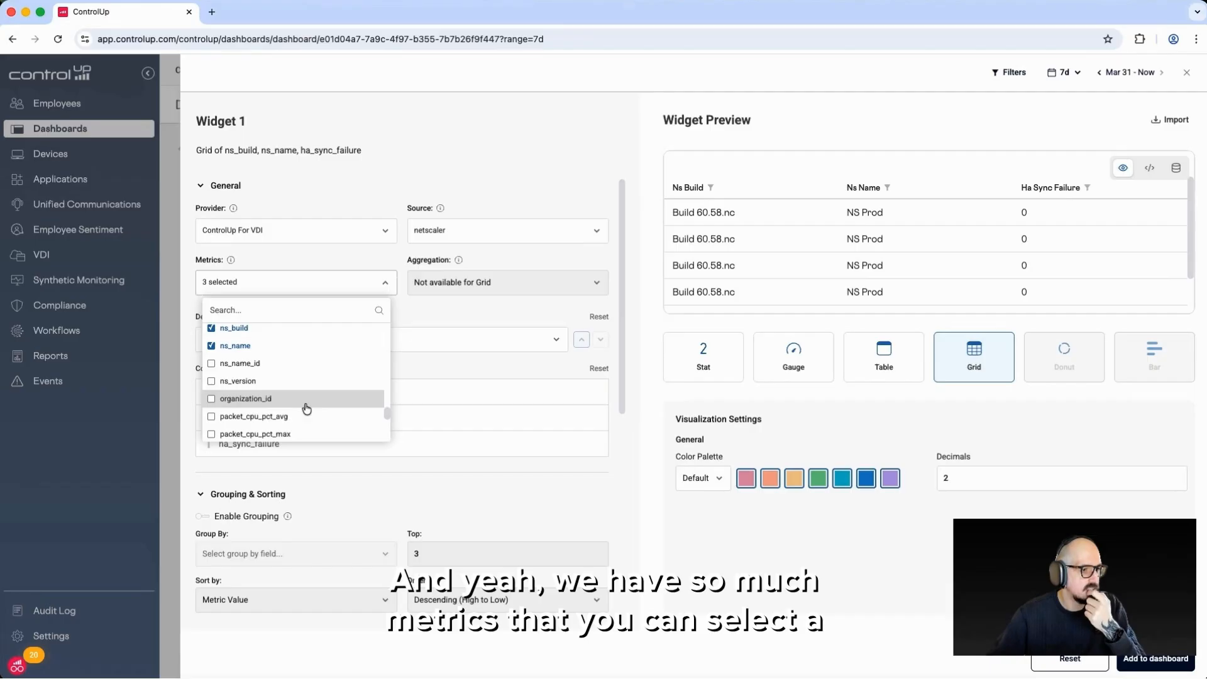
left_click(291, 385)
left_click(577, 494)
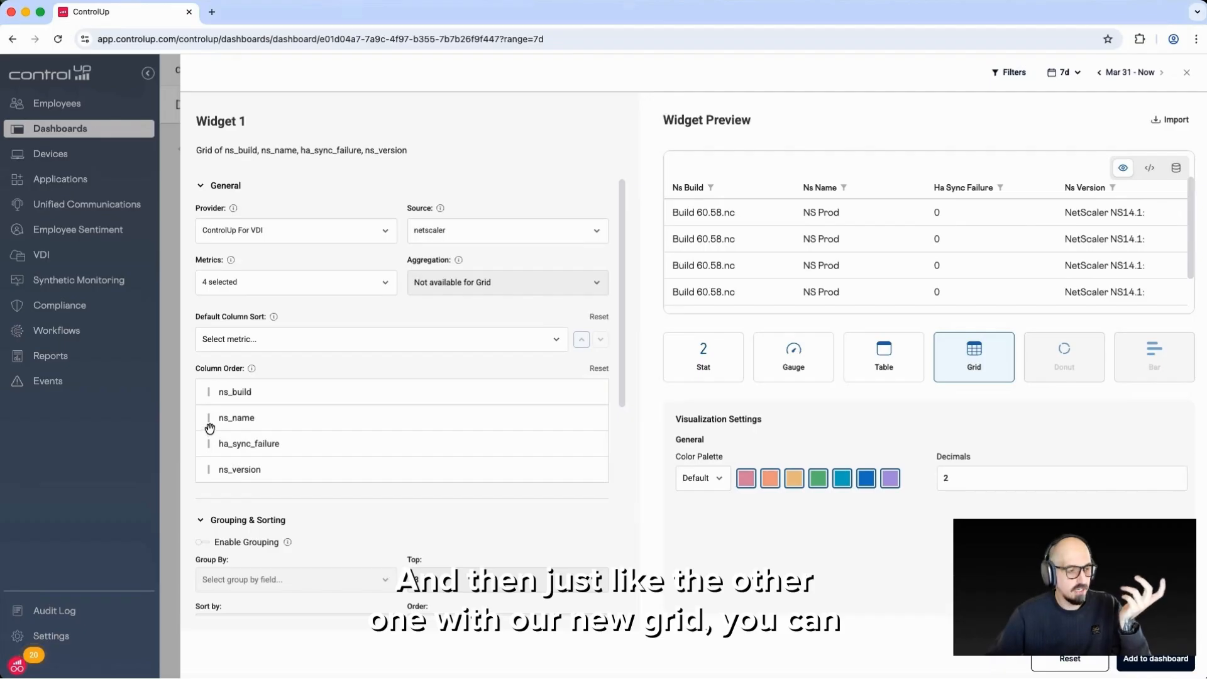
Reorder the grid columns to ns_name, ns_version, ns_build, ha_sync_failure and set the default column sort to ns_name
left_click_drag(208, 418, 204, 394)
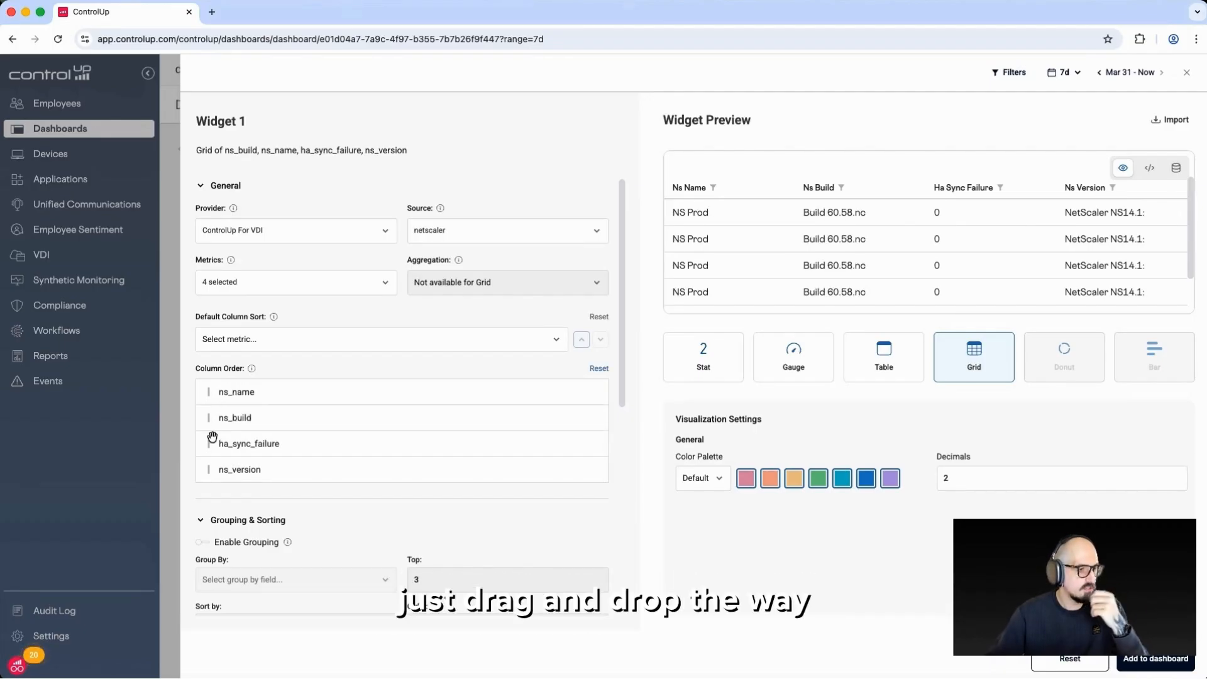
left_click_drag(213, 472, 207, 417)
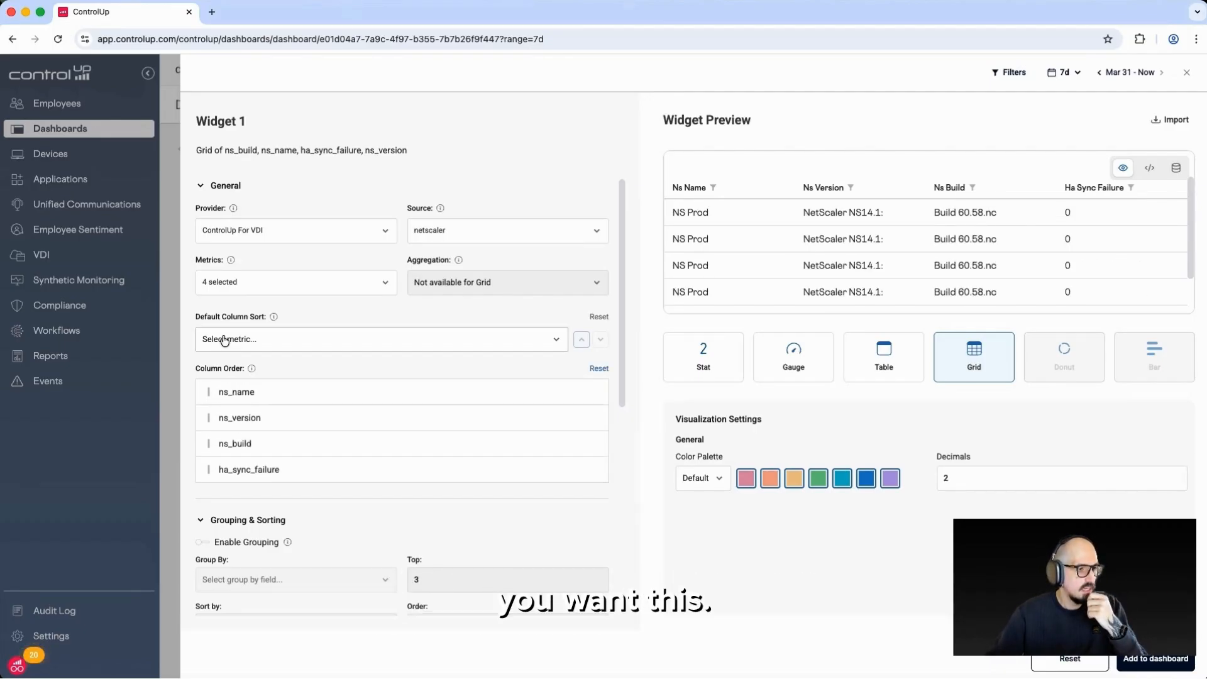
left_click(251, 340)
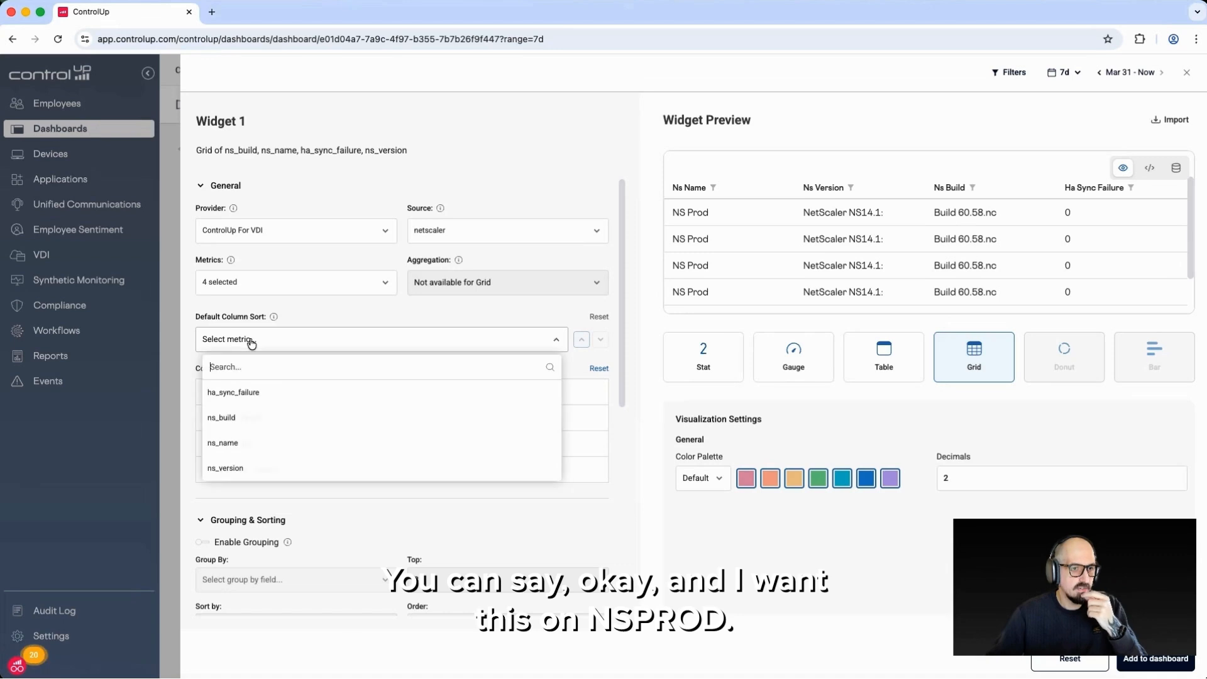
left_click(259, 441)
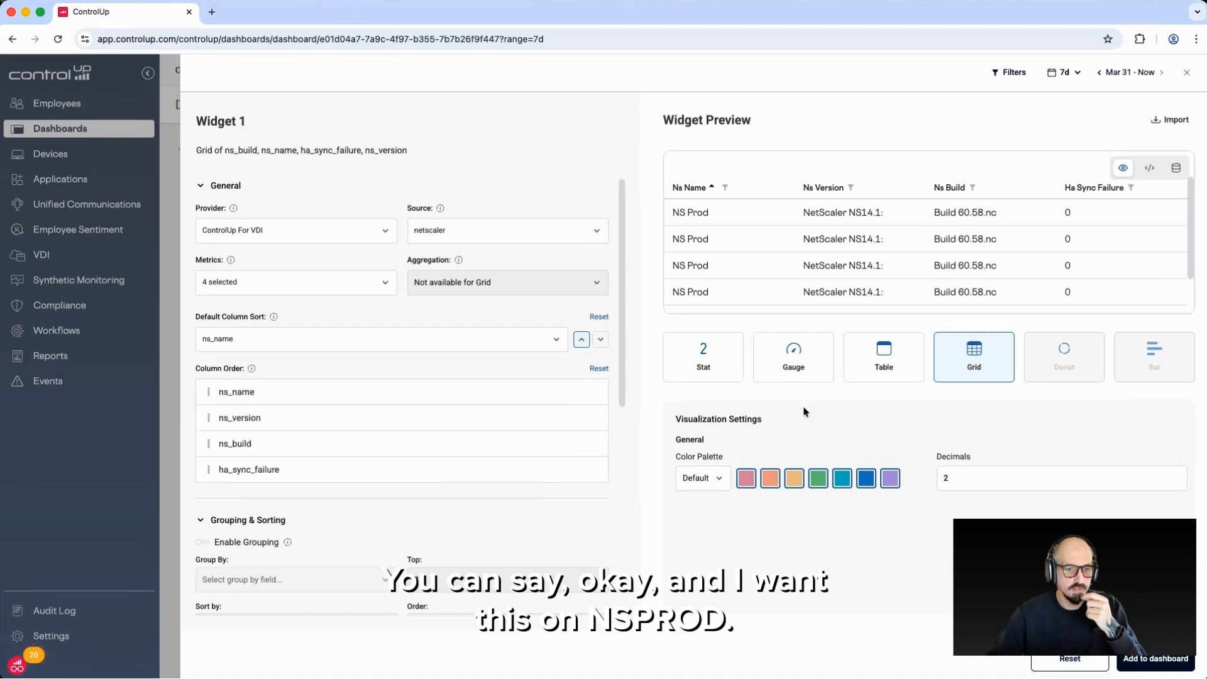
Add the NetScaler grid to the dashboard, widen it beneath the two logon duration tables and save the dashboard changes
left_click(1174, 663)
left_click_drag(421, 638, 942, 678)
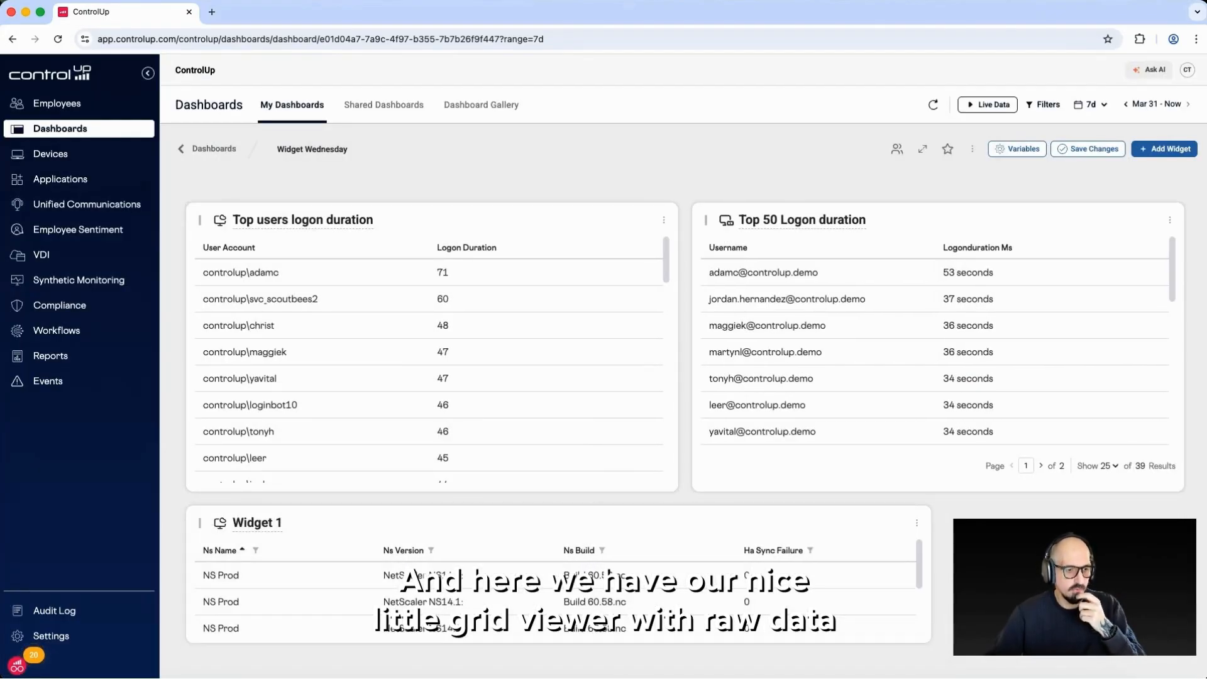
left_click(1101, 154)
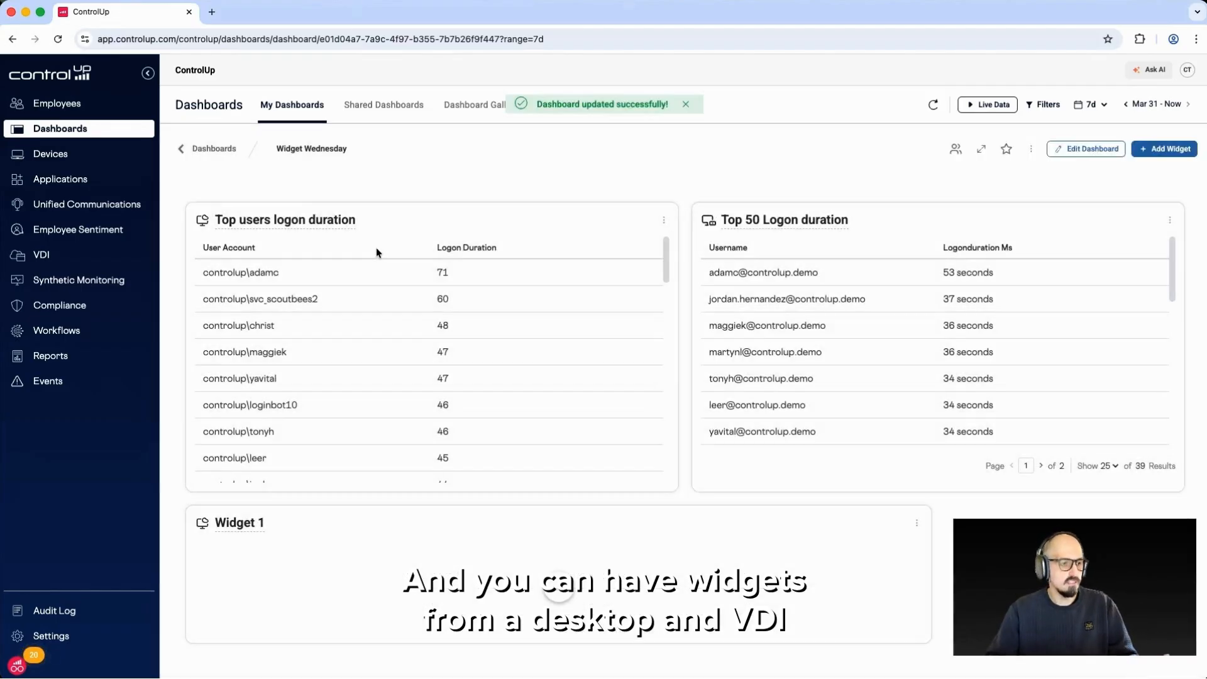
View the dashboard widgets over the last 24 hours and the last 1 hour, and reset the timeframe to the default 7 days
left_click(1089, 104)
left_click(1068, 209)
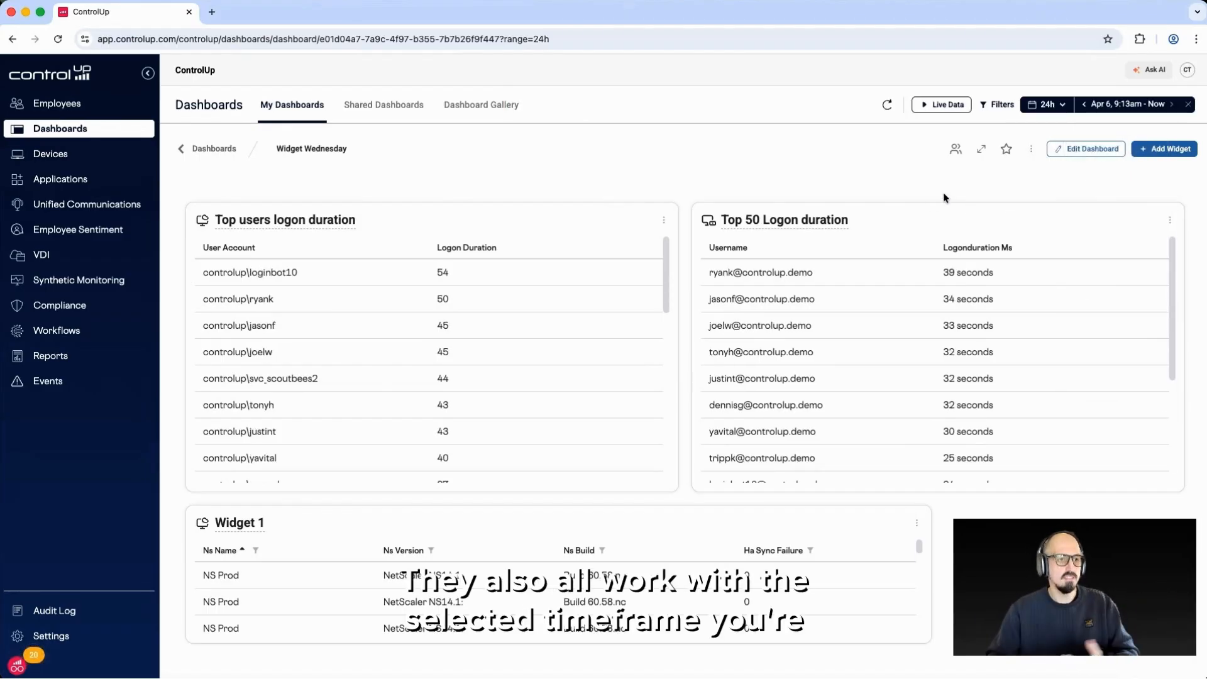
left_click(1061, 107)
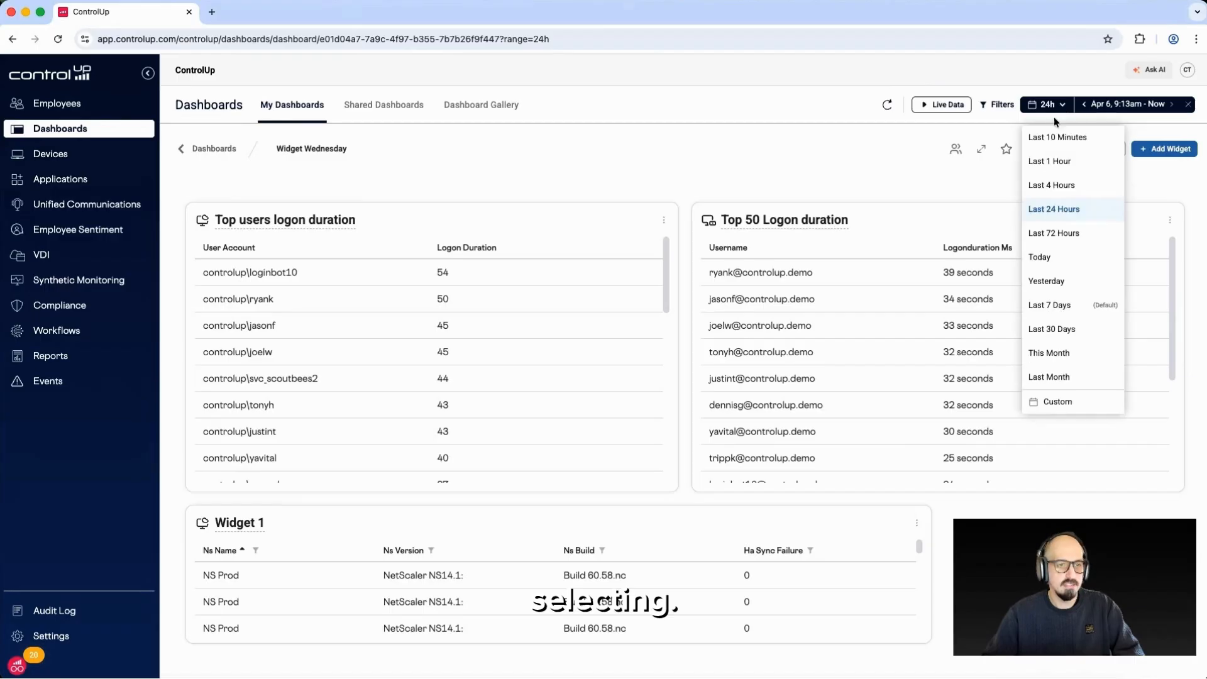
left_click(1064, 163)
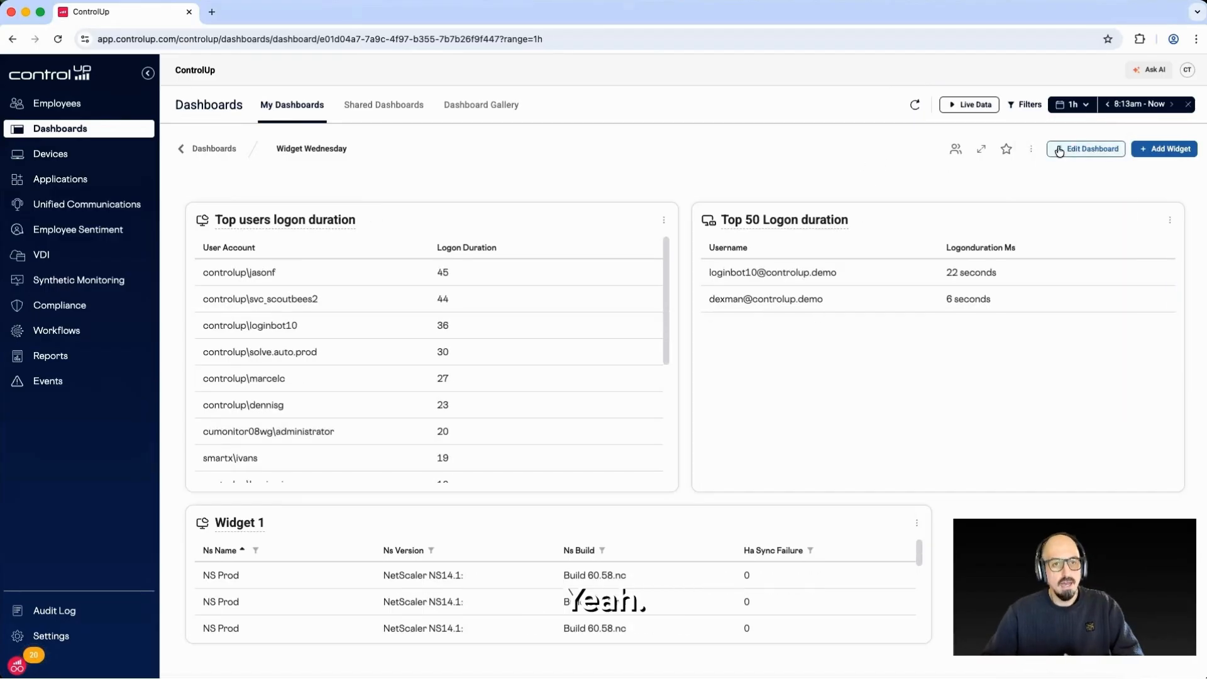
left_click(1188, 105)
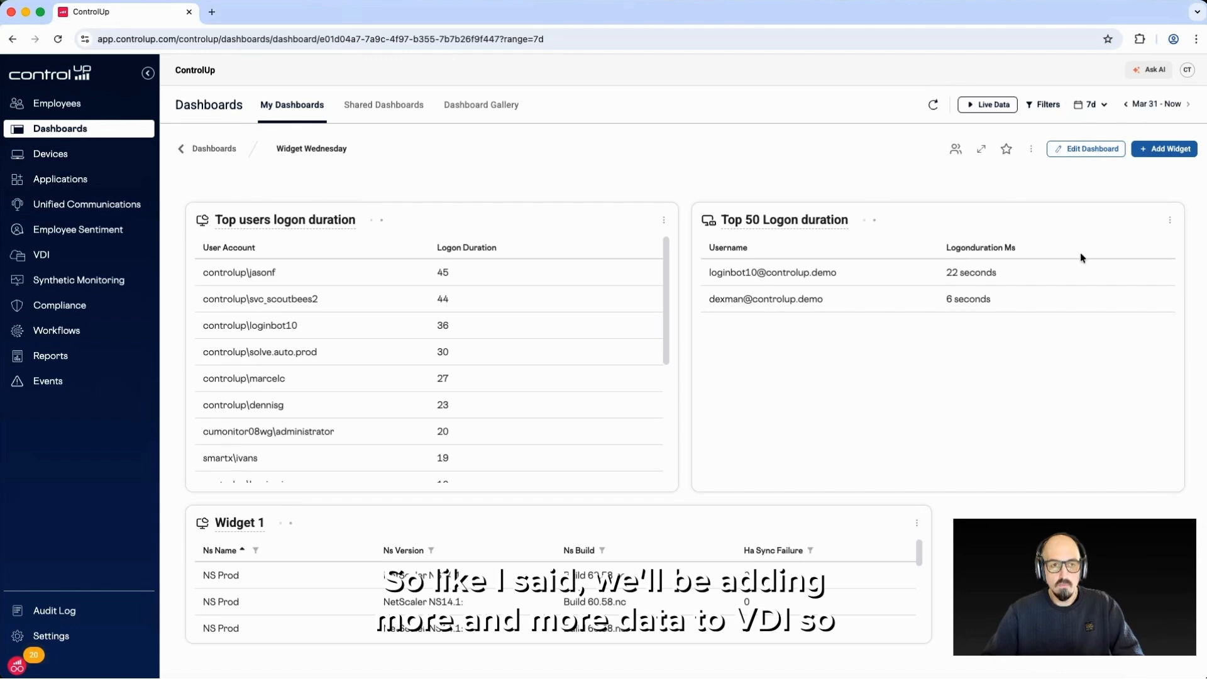